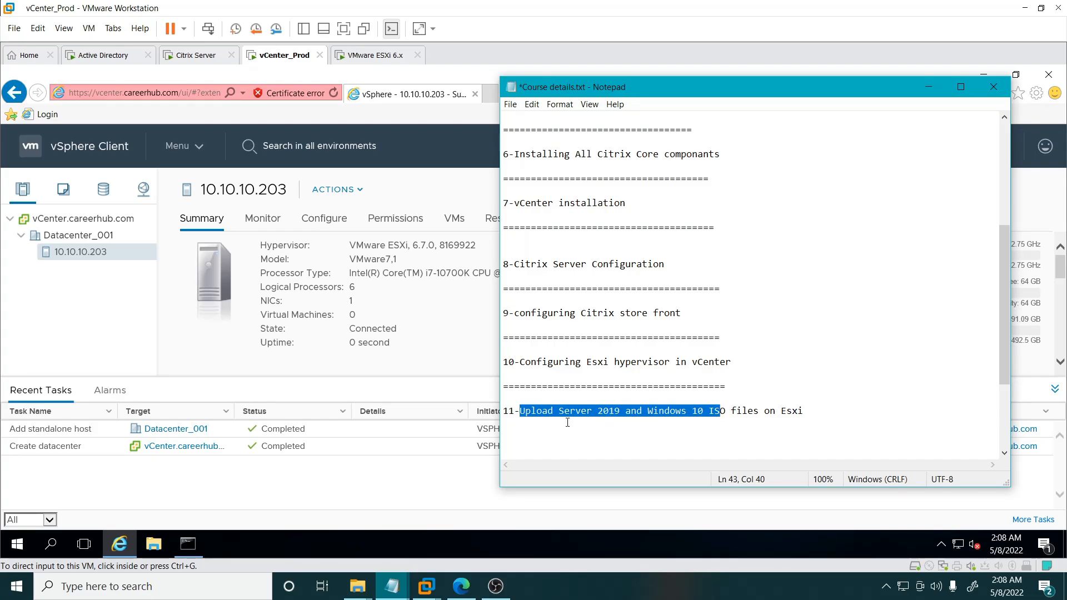
Step: Open the ISO FILES folder and locate the Windows and Server 2019 ISO images
click(450, 336)
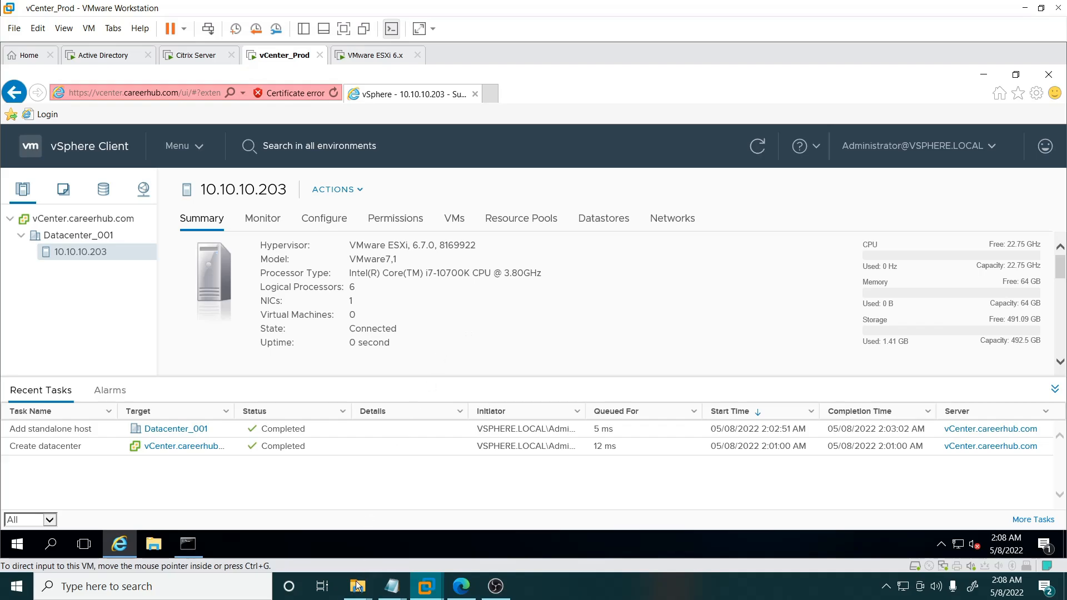
mouse_move(357, 590)
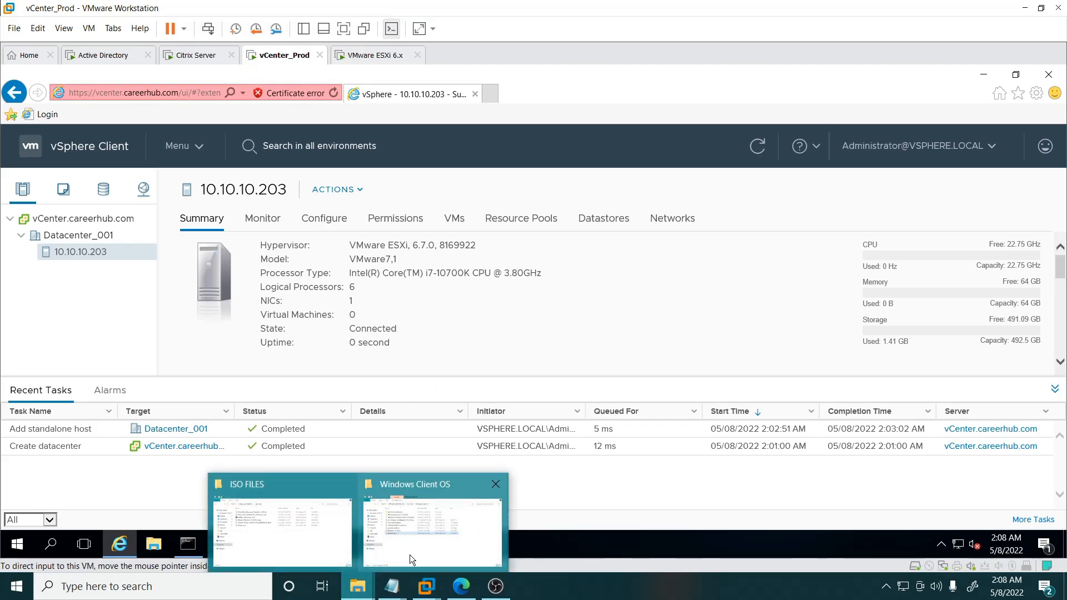
mouse_move(418, 549)
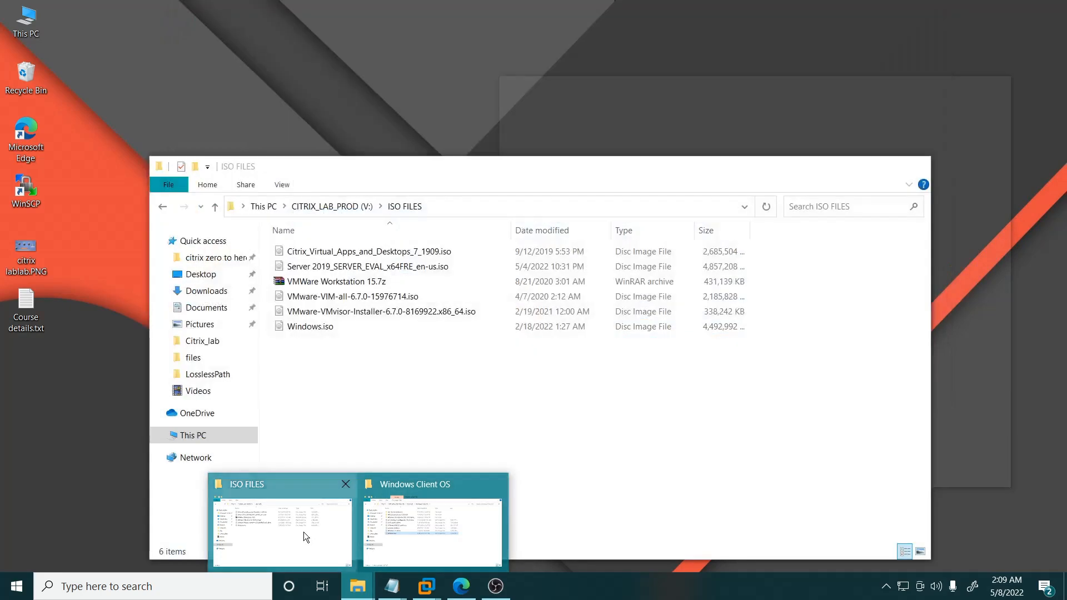
click(303, 532)
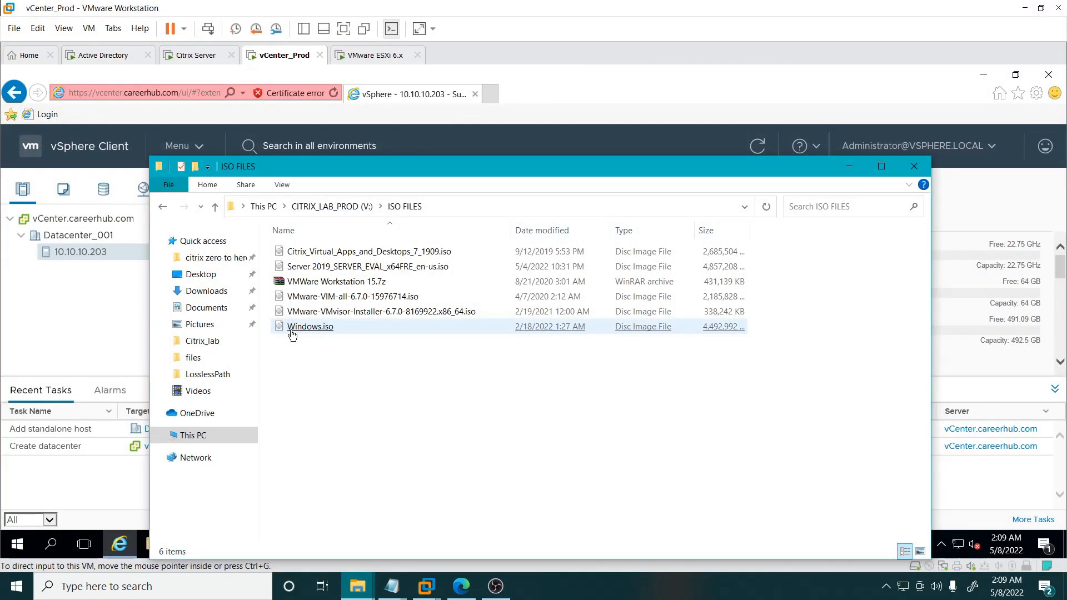
click(320, 330)
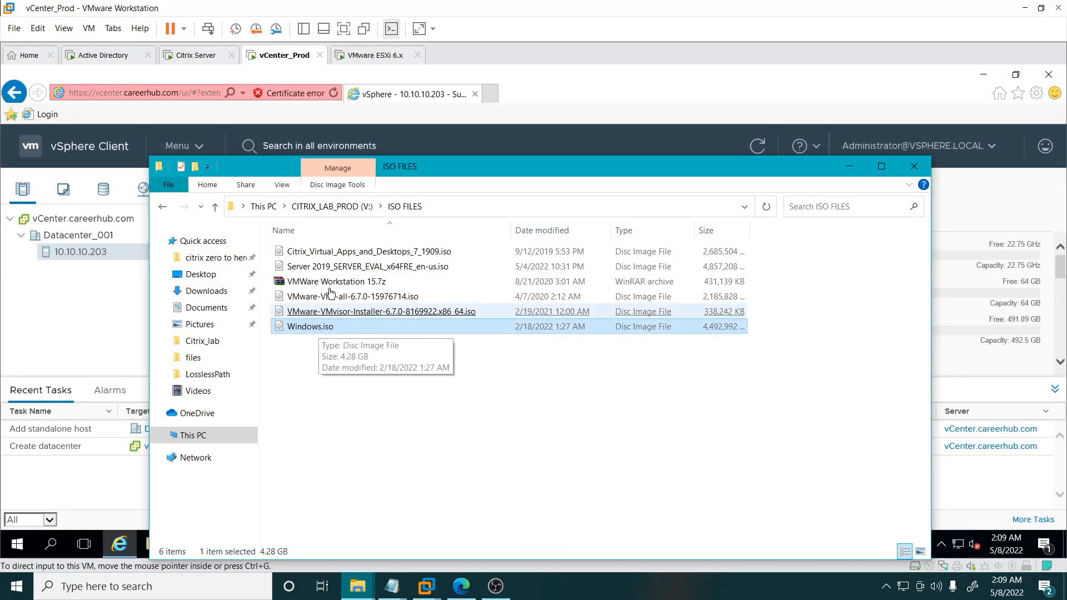
click(333, 270)
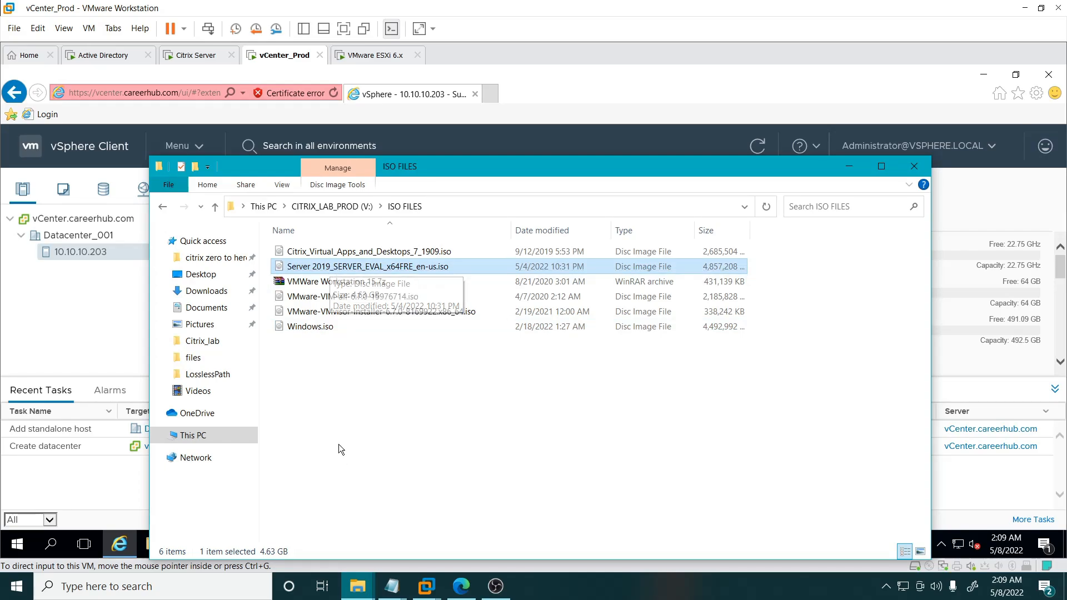
Step: Launch WinSCP from the desktop and set the new SFTP session's host name to 10.10.10.203
key(super+d)
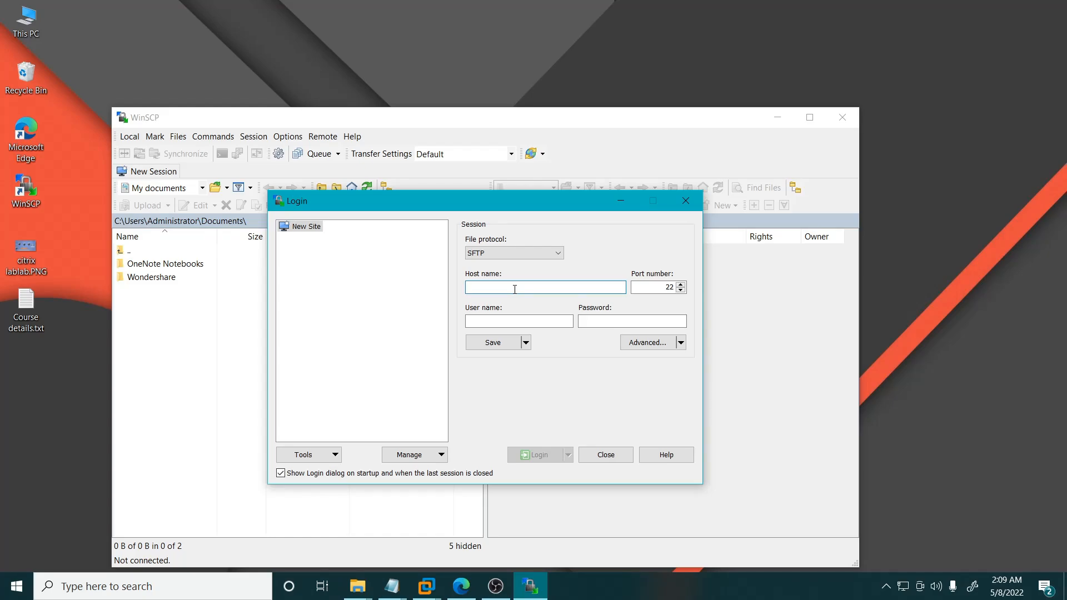
text(10.1)
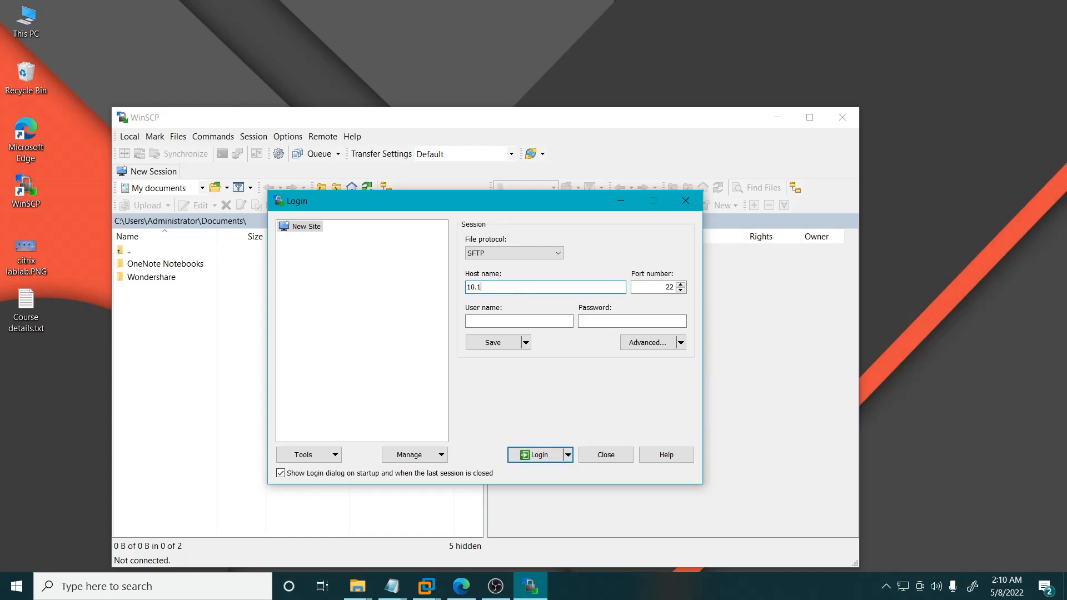
text(0.10.203)
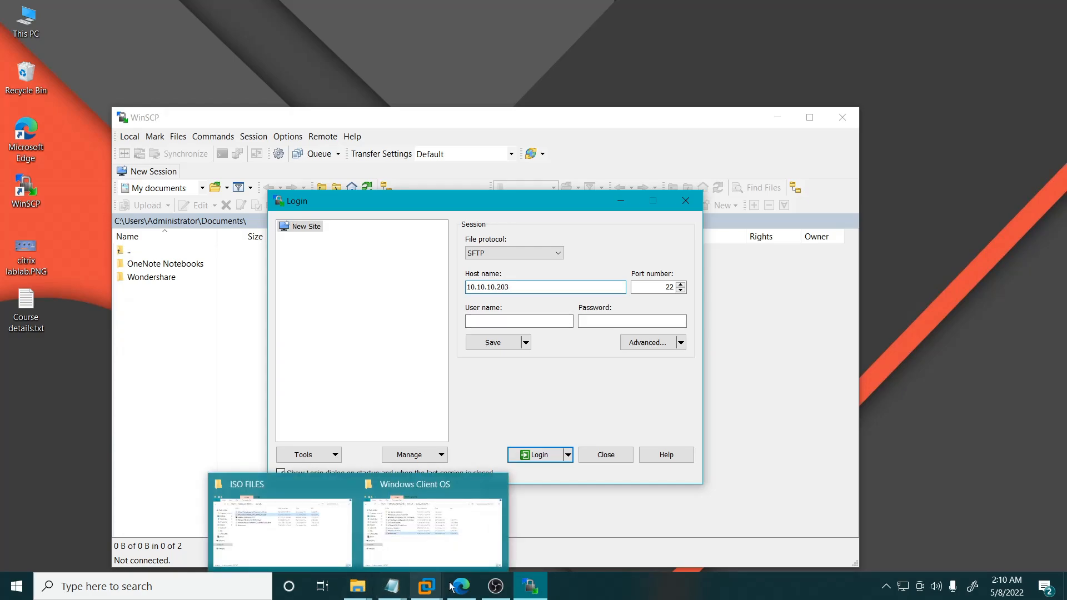
Step: Switch to VMware Workstation and check the management address on the VMware ESXi 6.x console
mouse_move(465, 592)
mouse_move(426, 586)
click(436, 525)
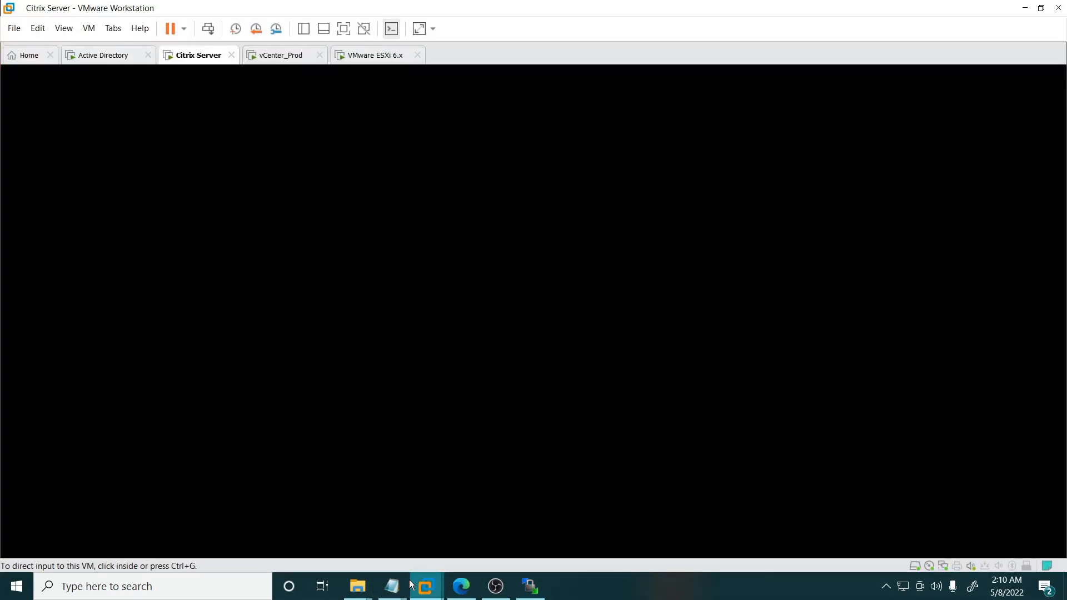
click(340, 54)
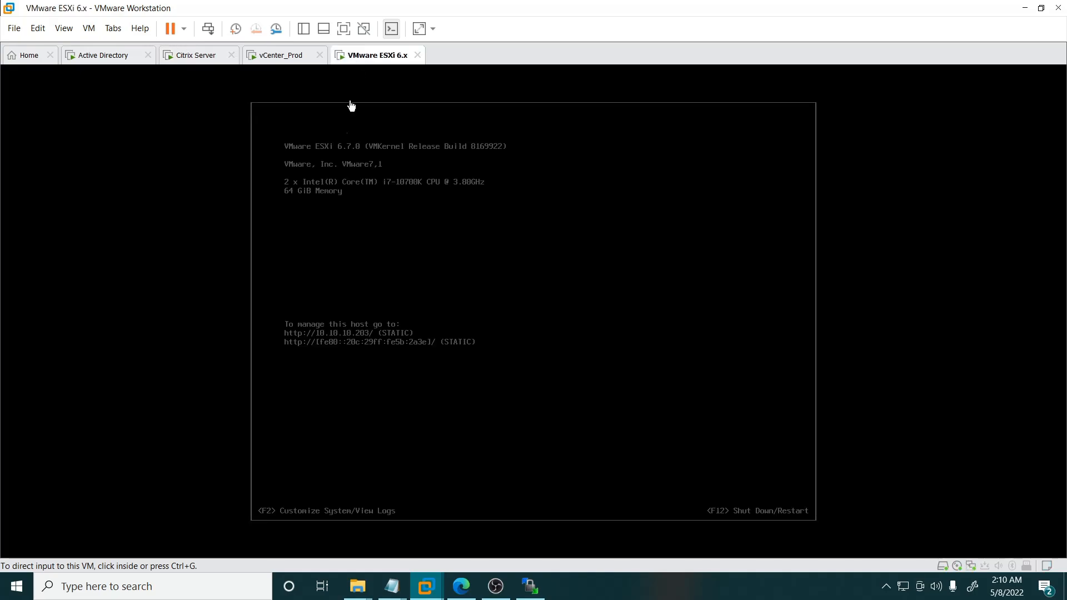
click(345, 228)
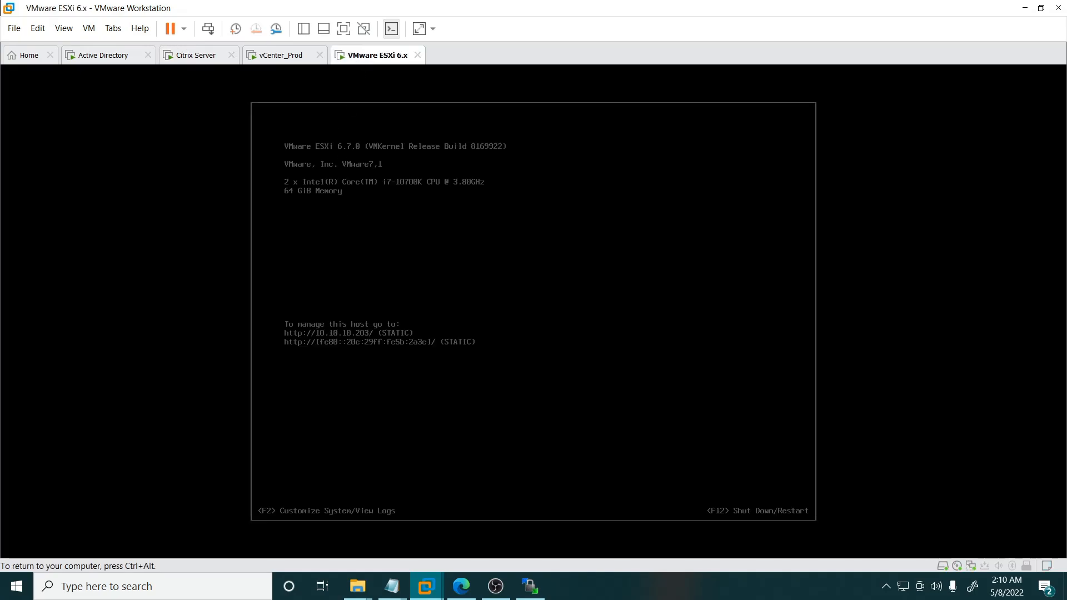
key(F2)
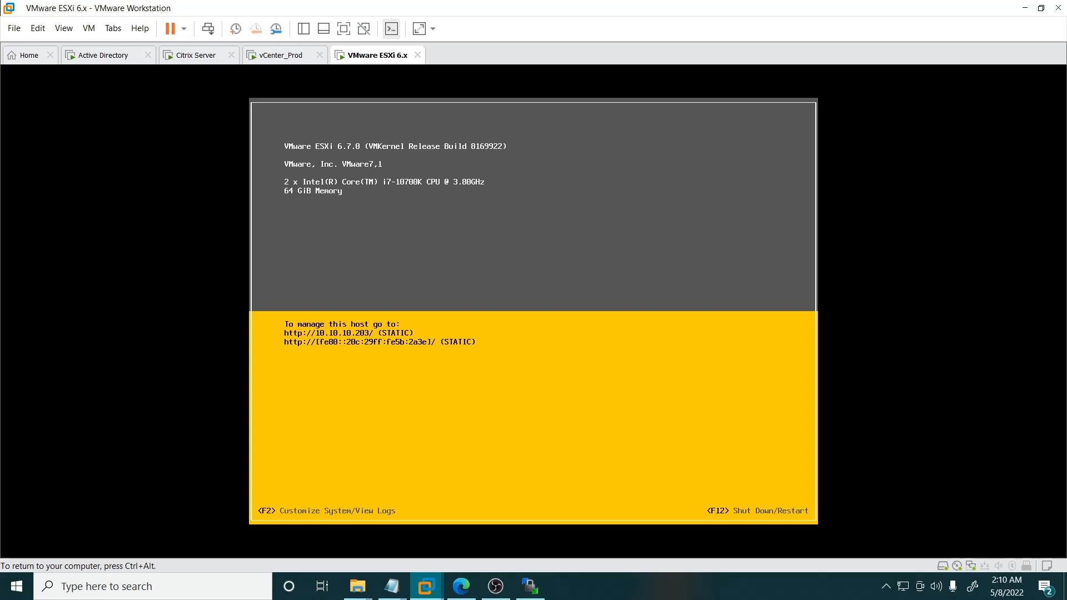
key(ctrl+alt)
Step: Return to WinSCP, enter user name root and the account password, try to log in, and dismiss the error
click(530, 586)
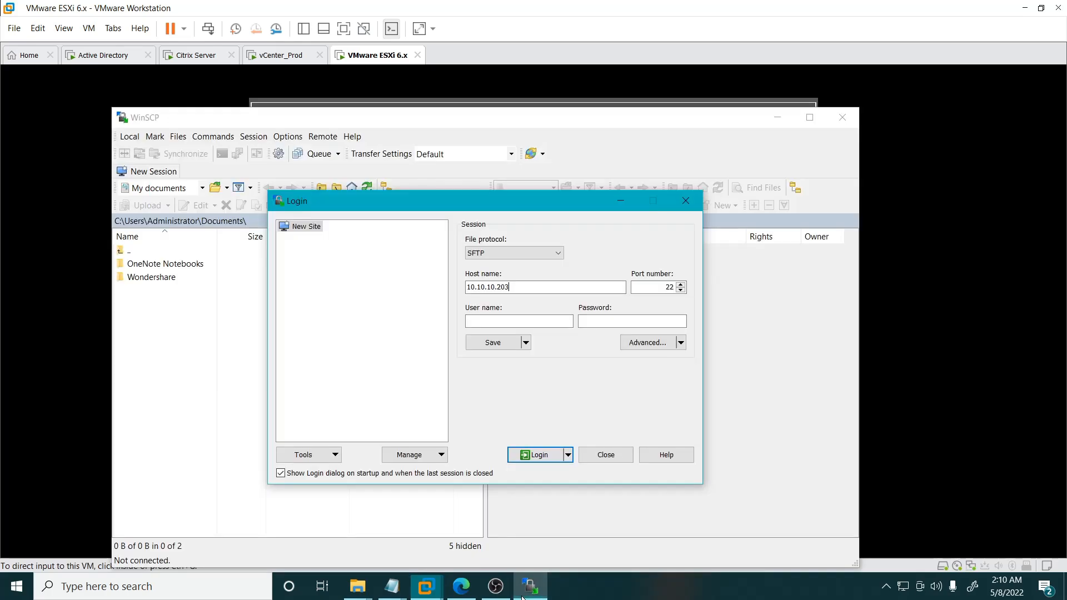
click(505, 321)
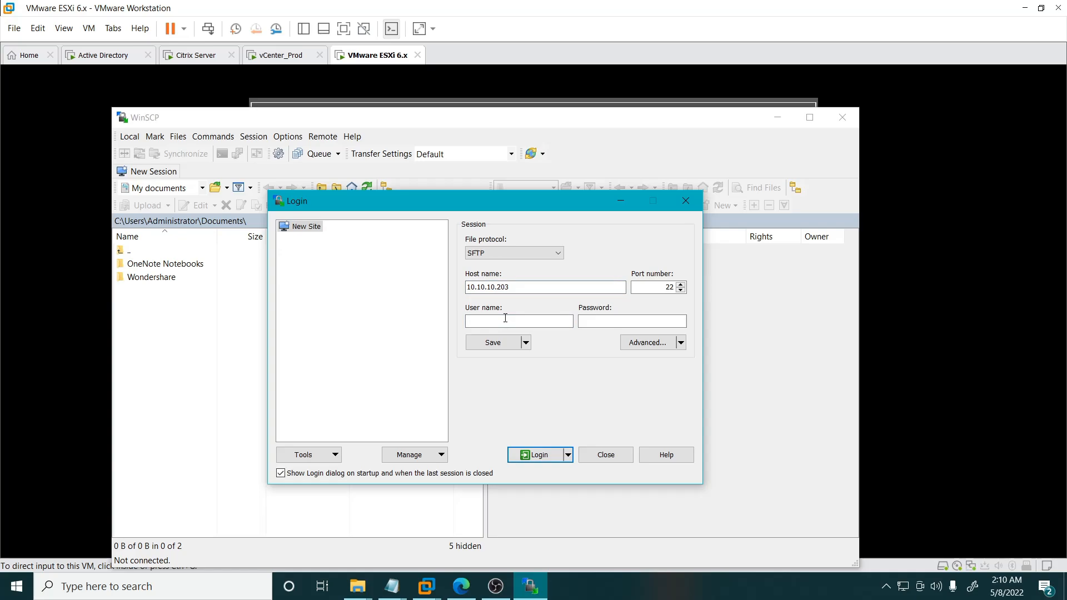
text(root)
key(Tab)
text(*****)
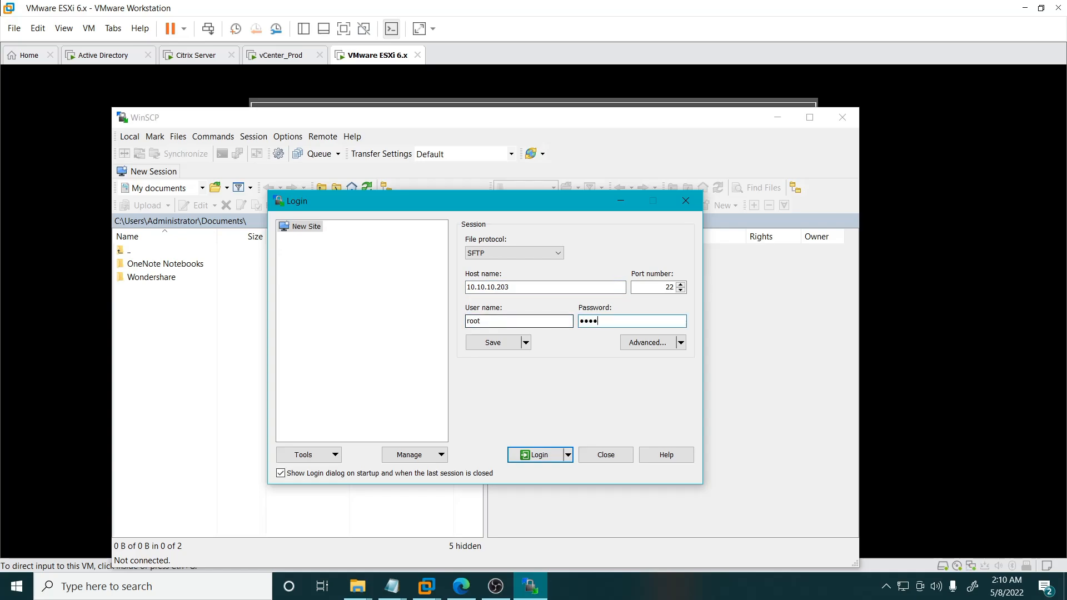
text(****)
click(555, 455)
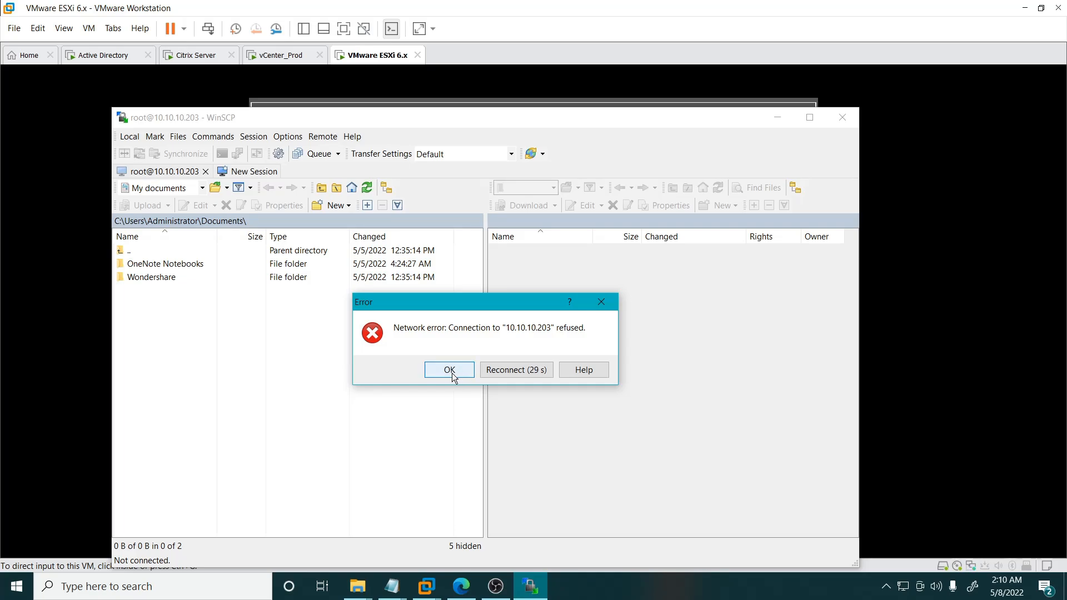
click(452, 372)
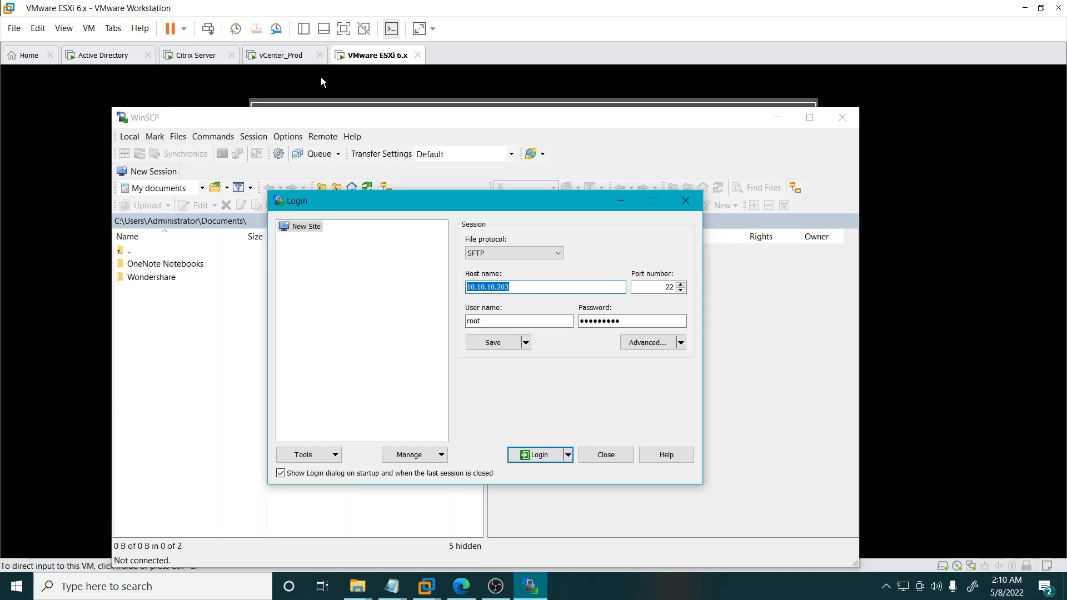
Step: Switch to the VMware ESXi 6.x console and log in to System Customization as root with the account password
click(265, 57)
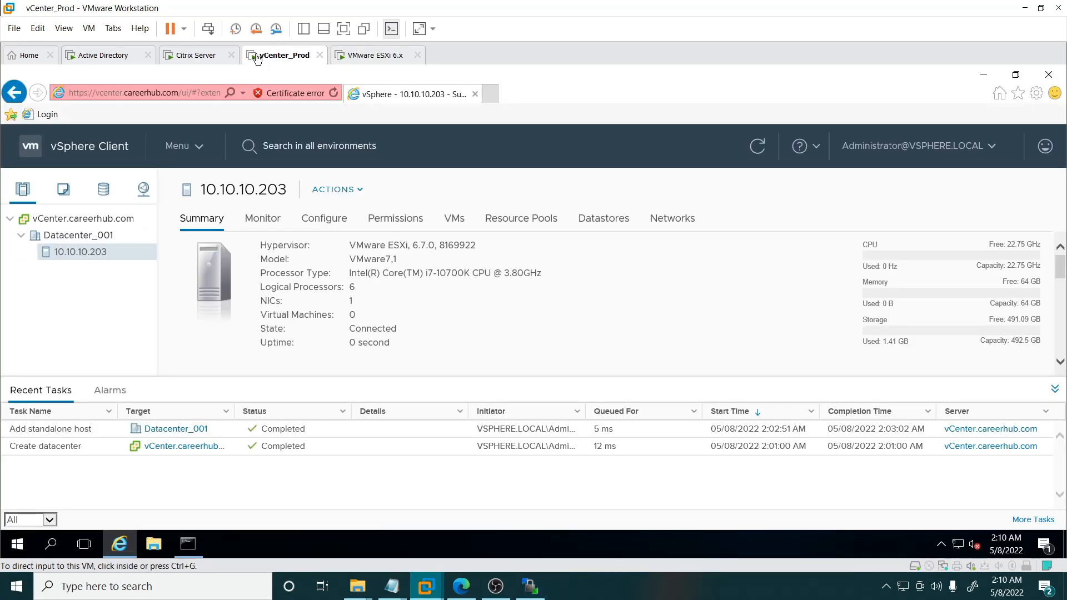
click(369, 58)
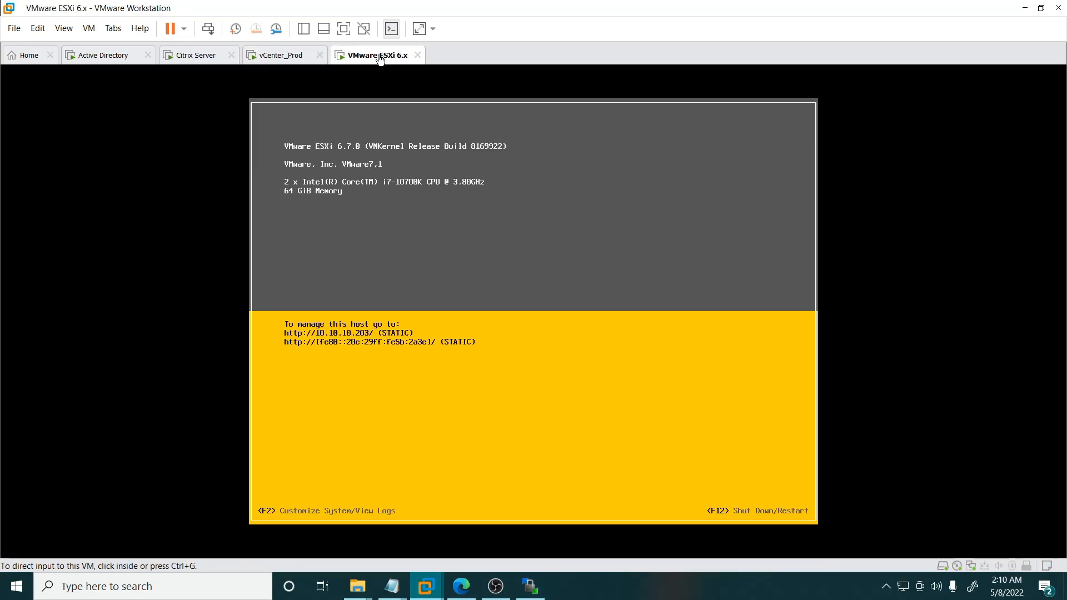
click(348, 208)
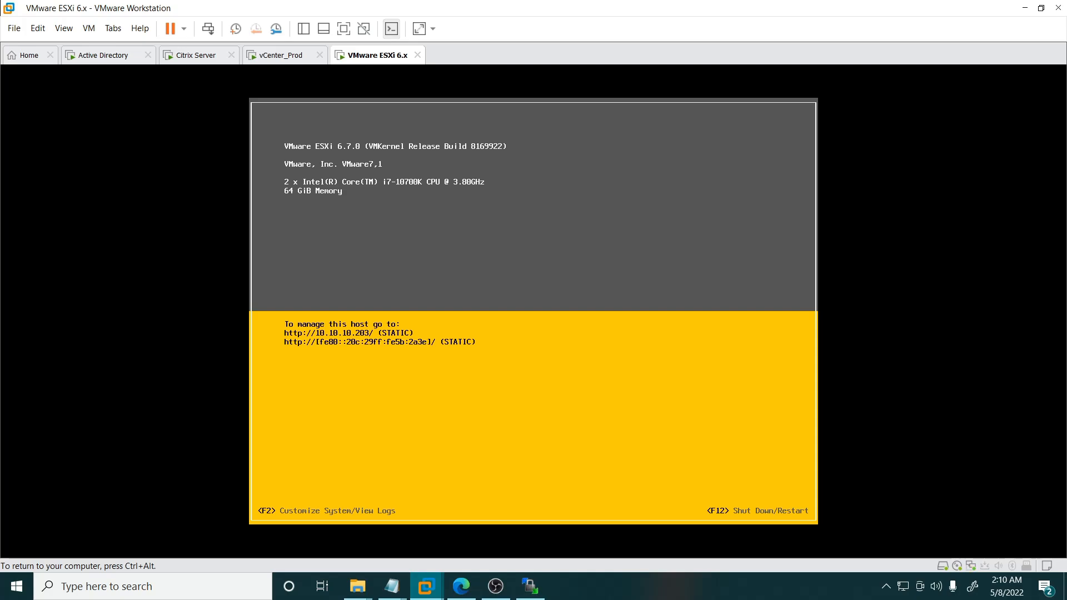
key(F2)
key(Tab)
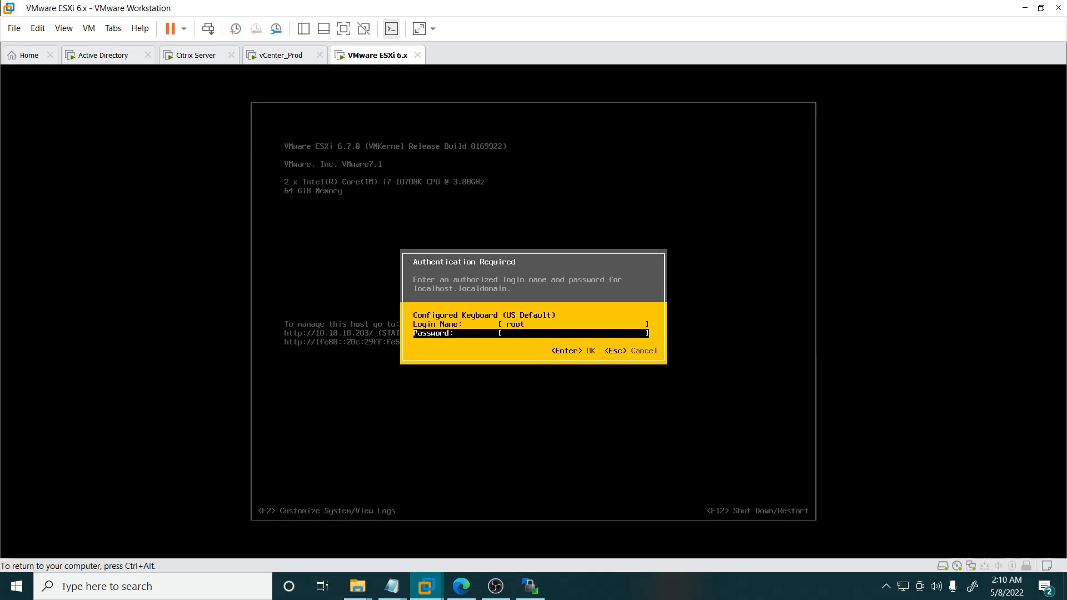
text(********)
key(Return)
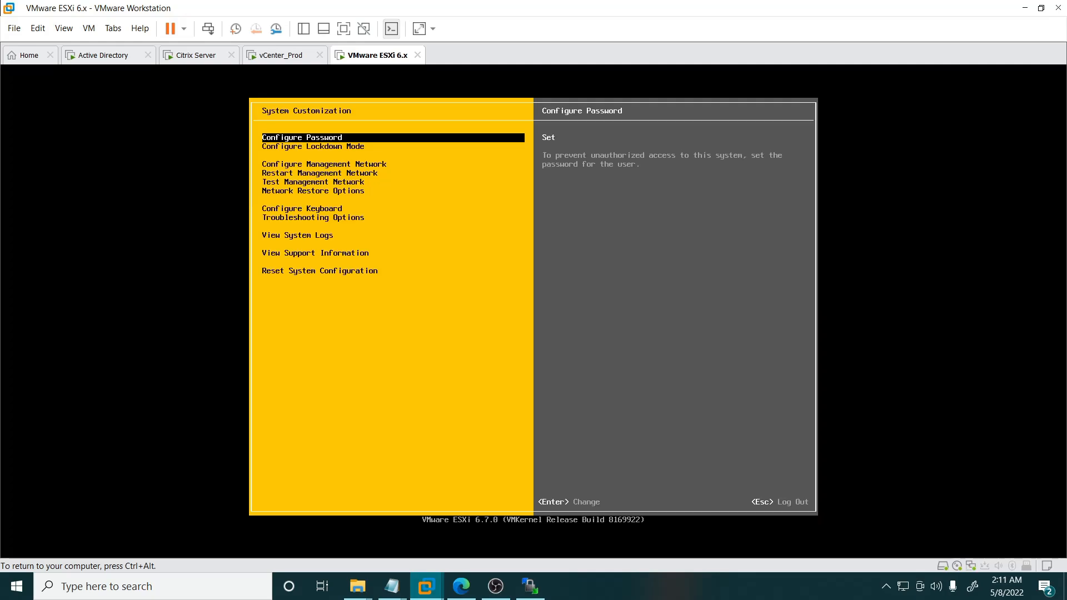
Step: Enable SSH in the ESXi host's Troubleshooting Options and log out of System Customization
key(Down)
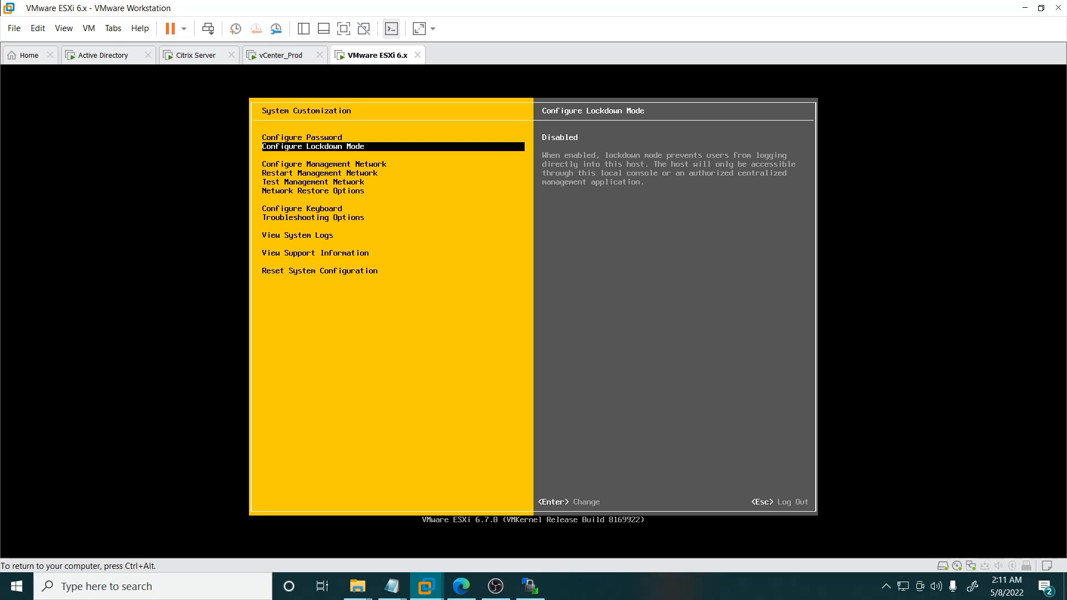
key(Down)
key(Down)
key(Down)
key(Down)
key(Down)
key(Down)
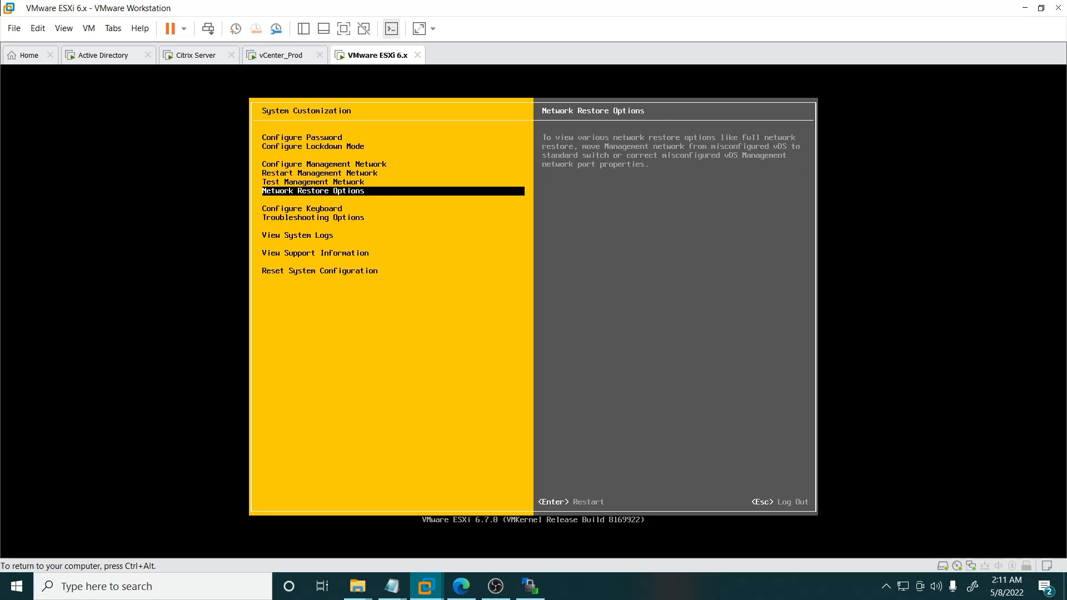
key(Return)
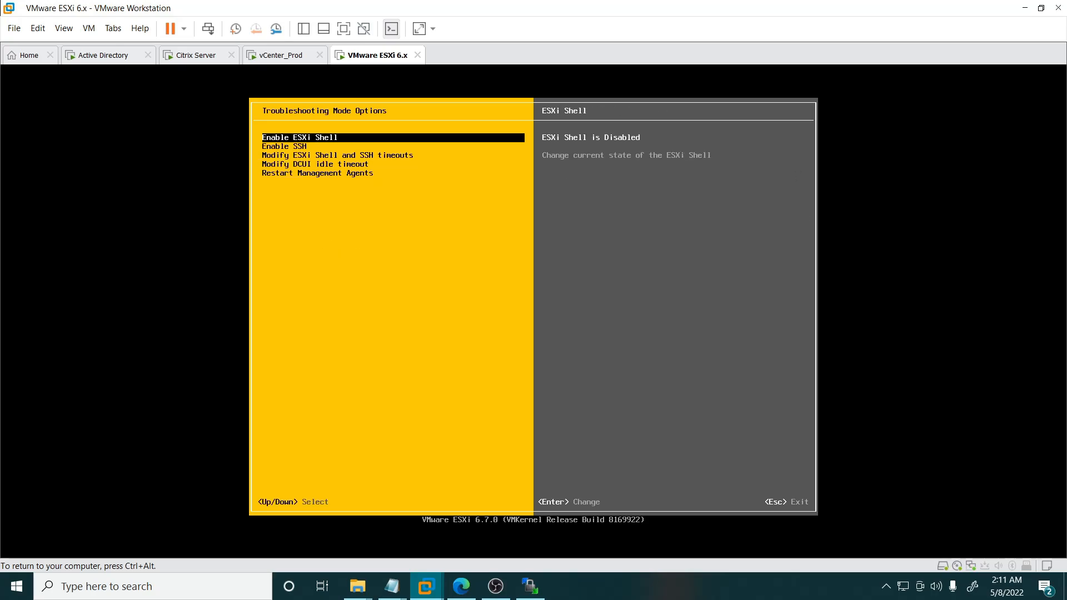
key(Down)
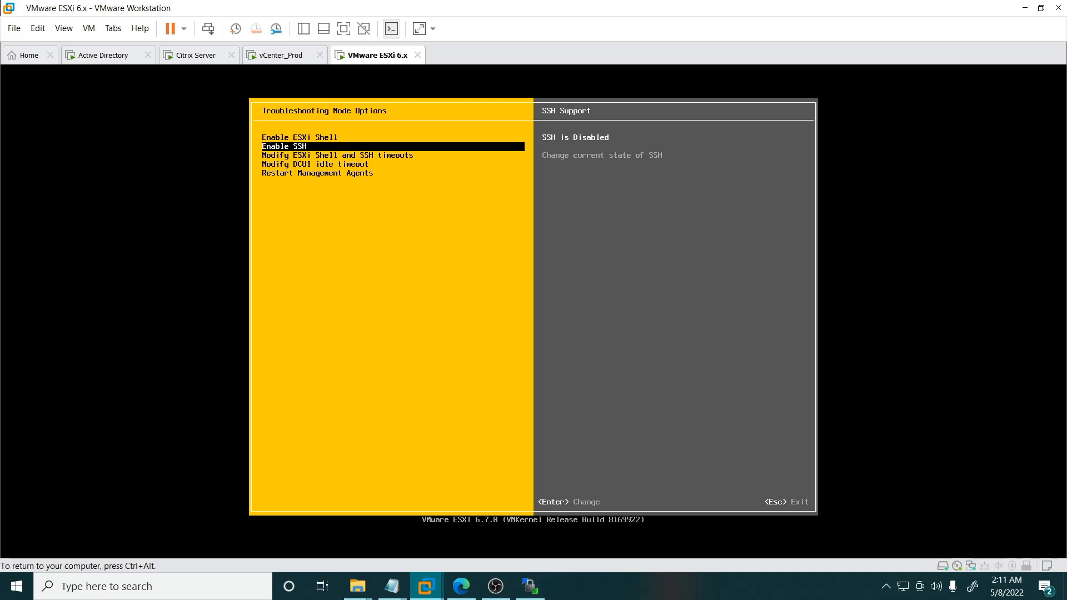
key(Return)
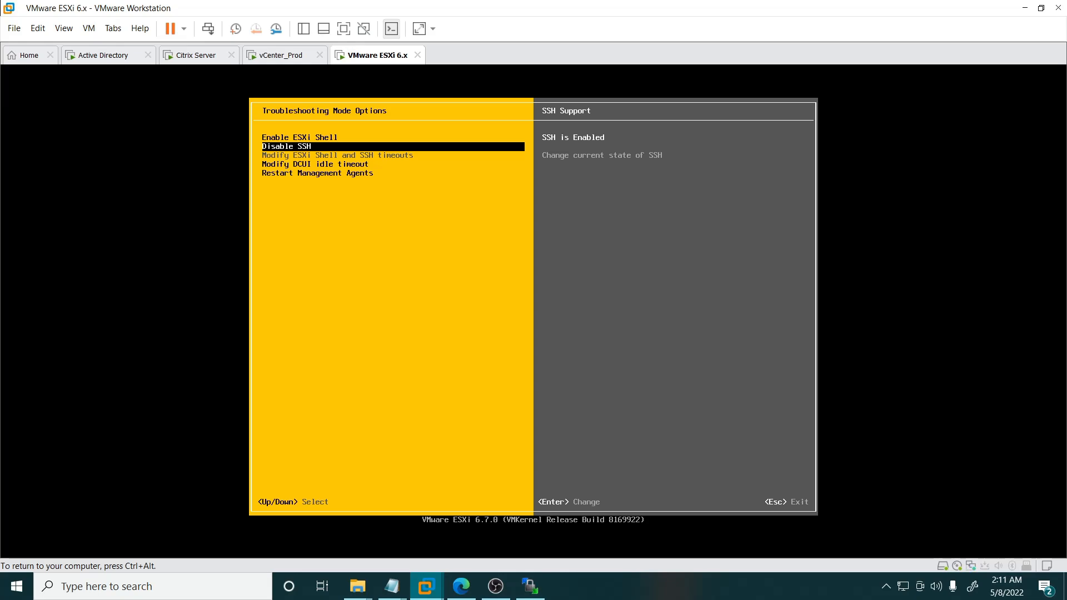
key(Escape)
key(Escape)
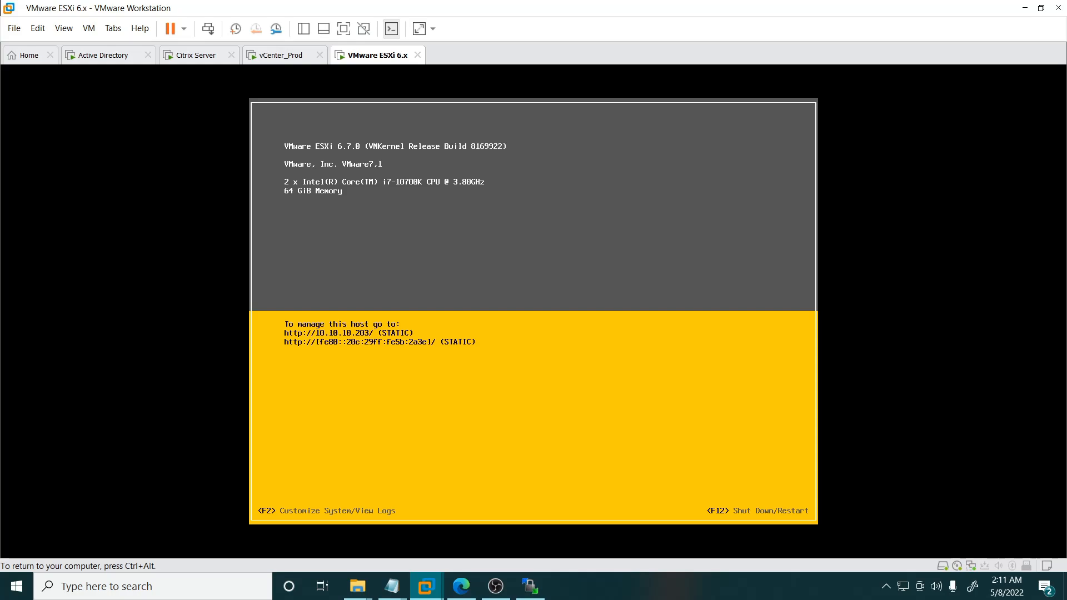
Step: Switch back to WinSCP, log in to 10.10.10.203 with the entered credentials, and accept the server's host key
key(ctrl+alt)
click(533, 588)
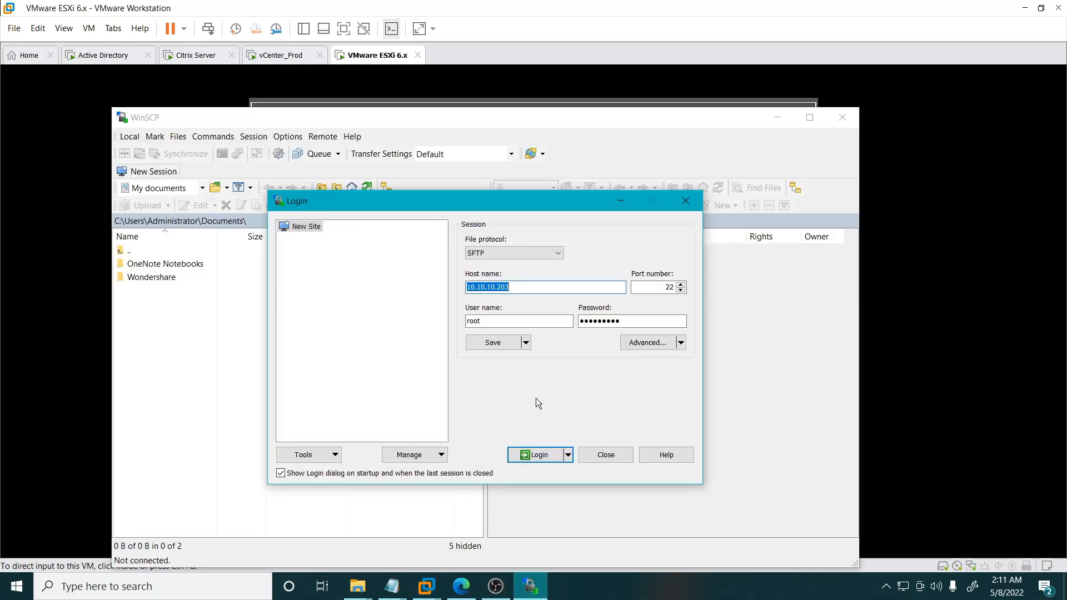
click(539, 454)
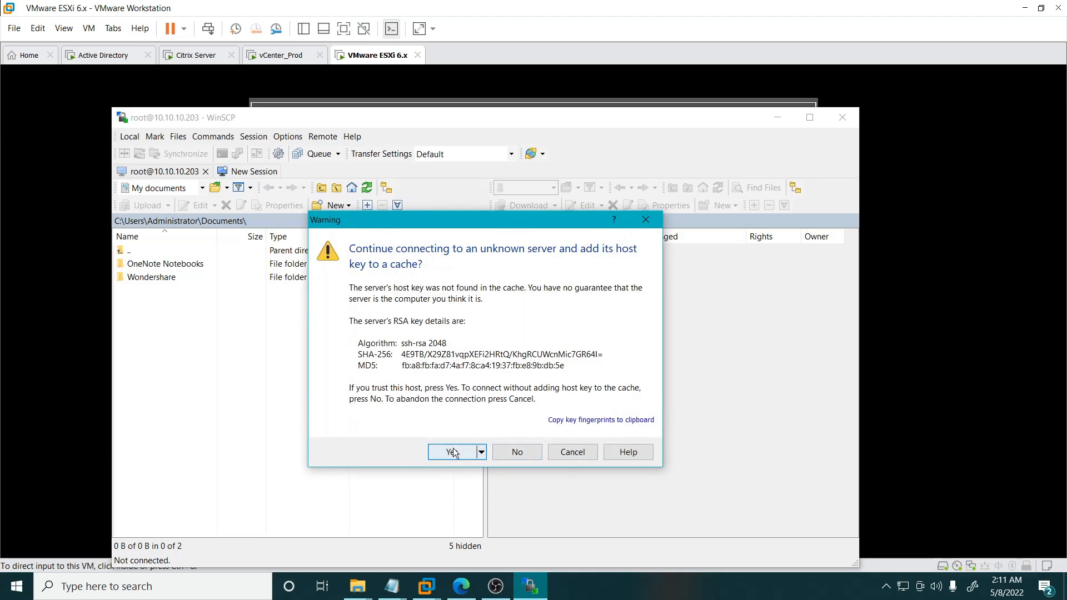
click(451, 452)
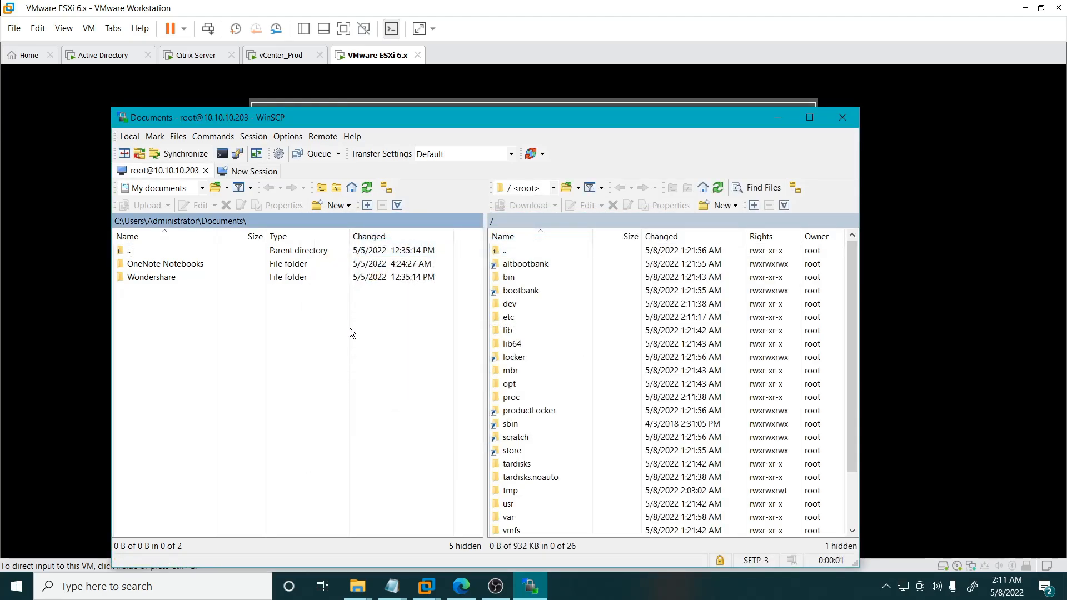
Step: Maximize the WinSCP window and open the vmfs folder on the ESXi host
click(809, 117)
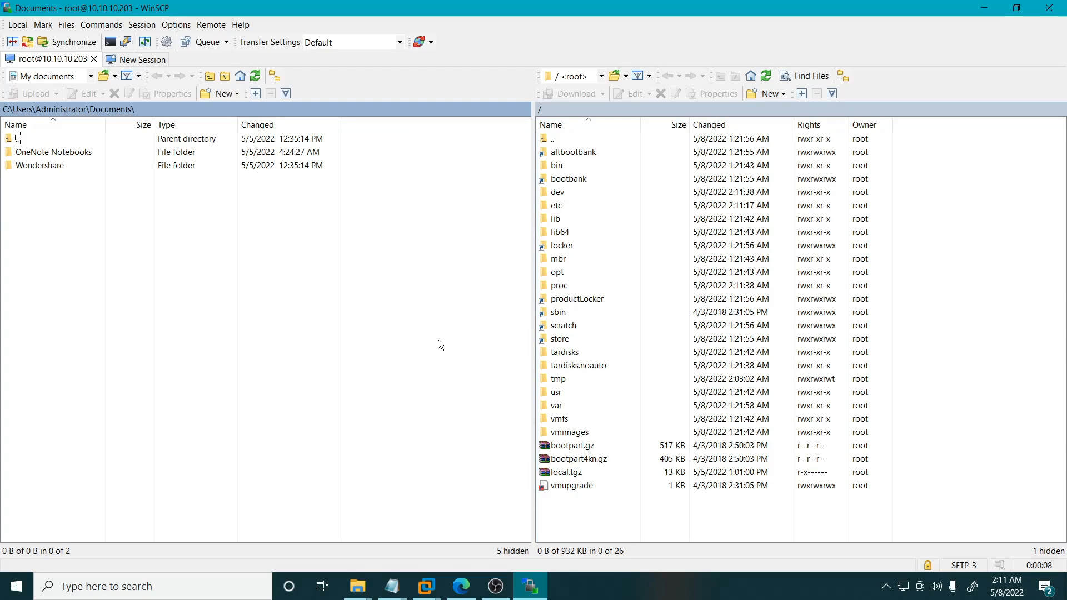
click(564, 420)
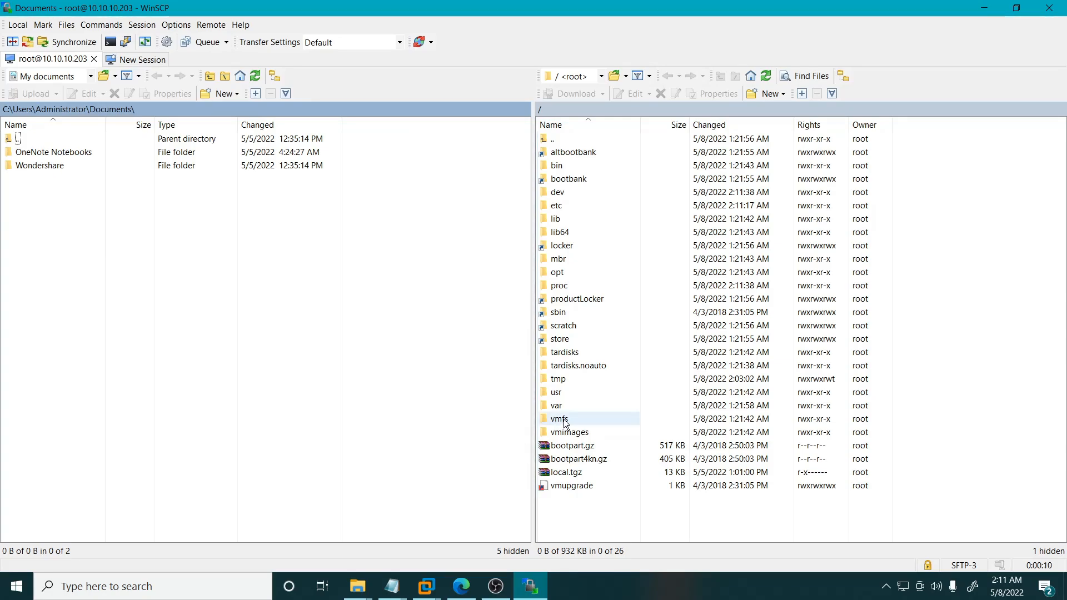
double_click(564, 420)
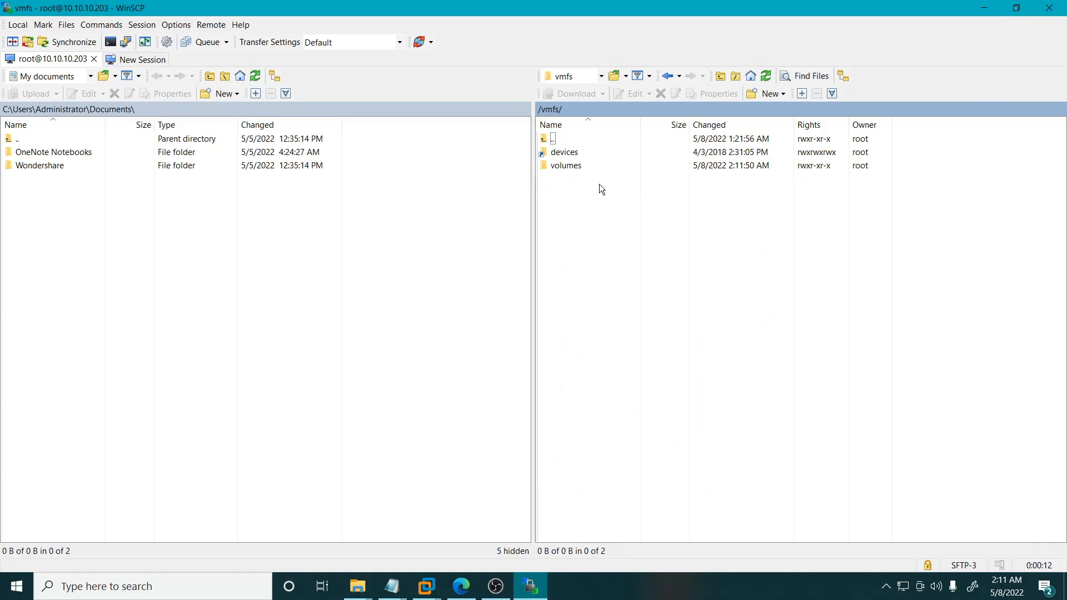
double_click(565, 153)
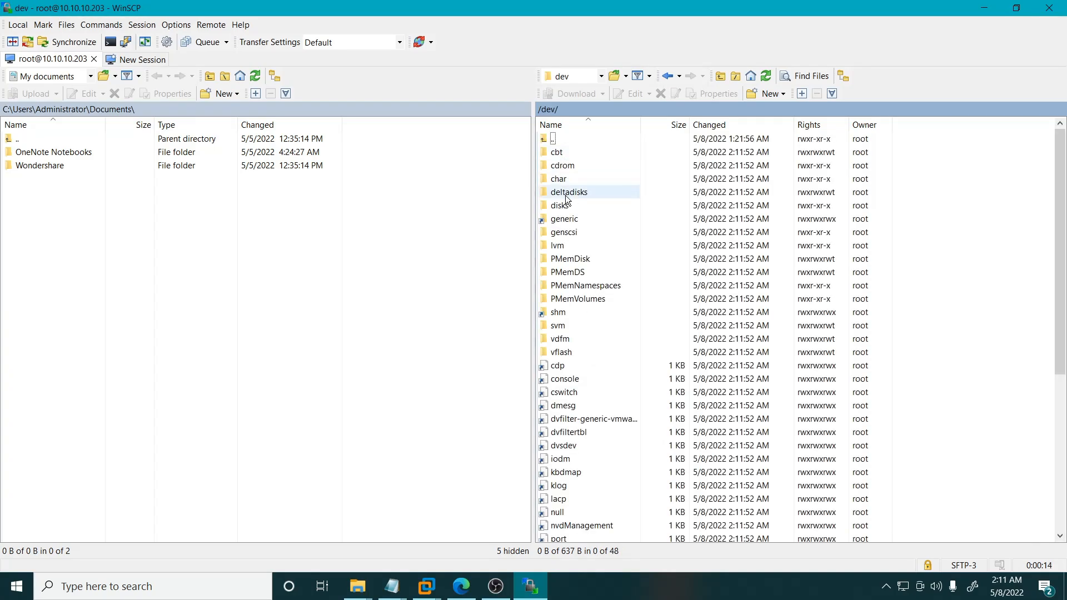
key(BackSpace)
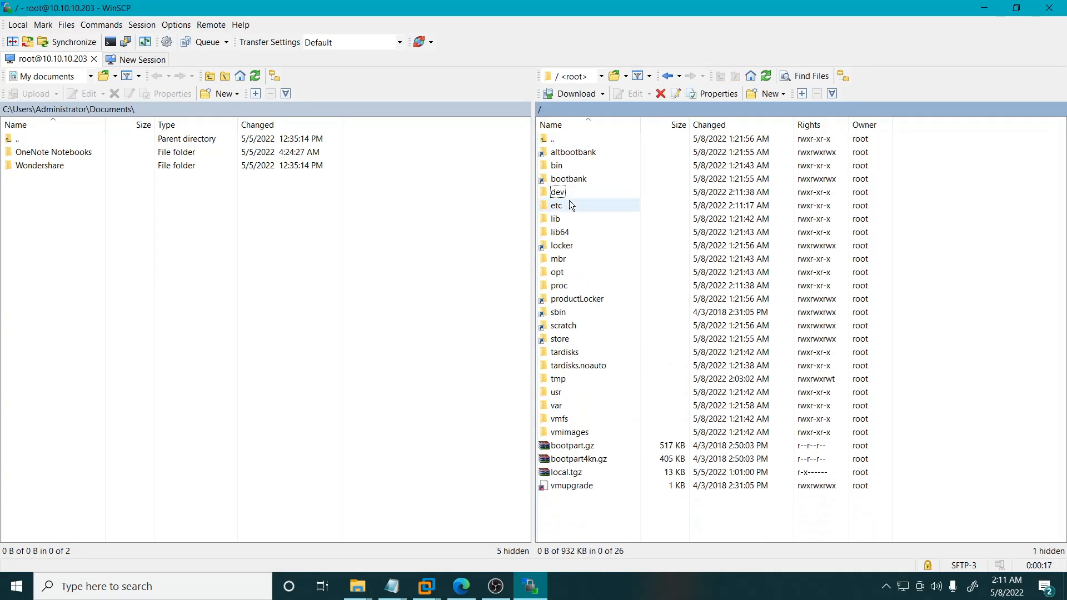
click(563, 420)
double_click(562, 420)
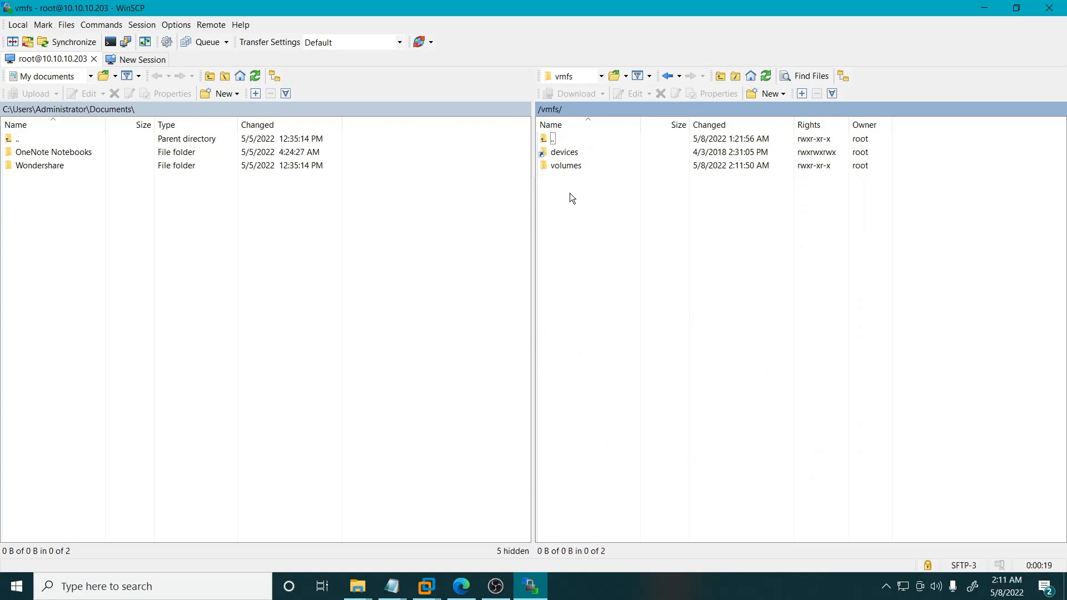
Step: Open the datastore1 folder inside the ESXi host's vmfs/volumes directory
click(565, 165)
double_click(565, 167)
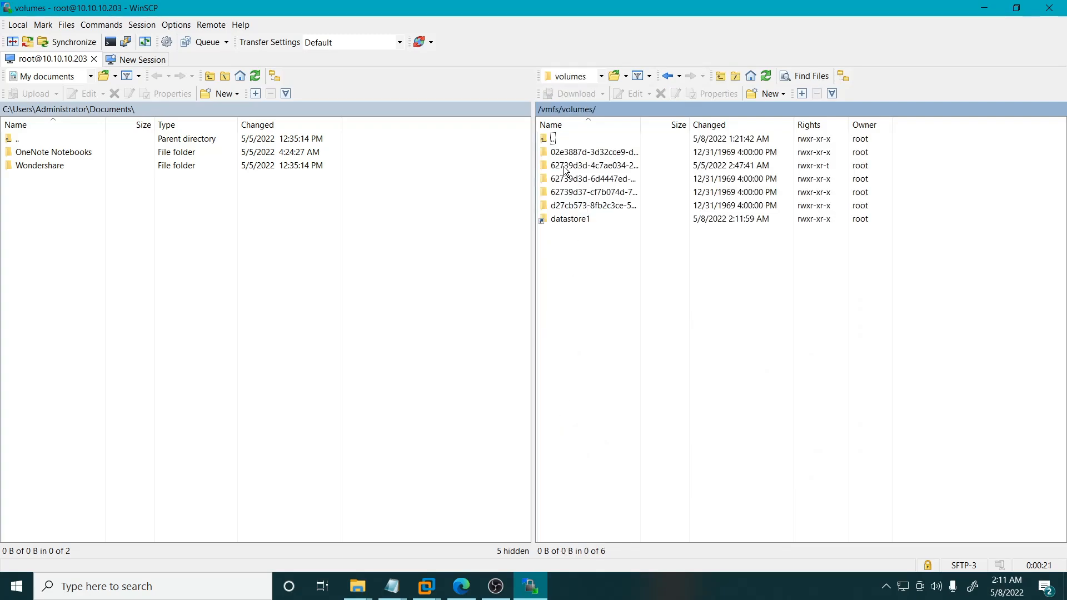
double_click(571, 221)
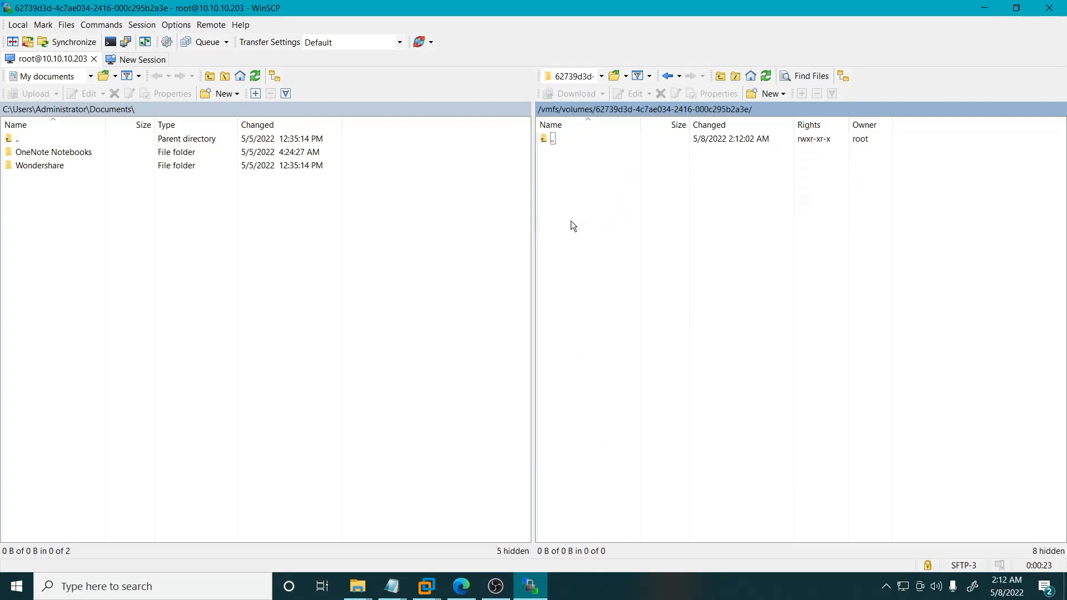
Step: Switch to the vCenter_Prod virtual machine and show the files of datastore1 under Datacenter_001 in vSphere Client
click(462, 588)
click(462, 589)
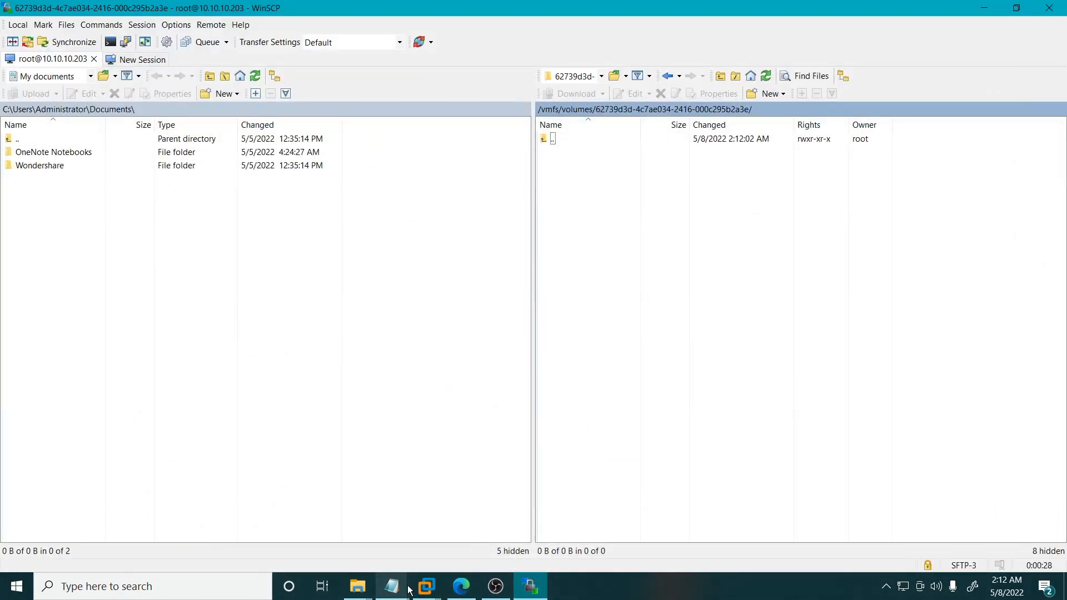
mouse_move(428, 592)
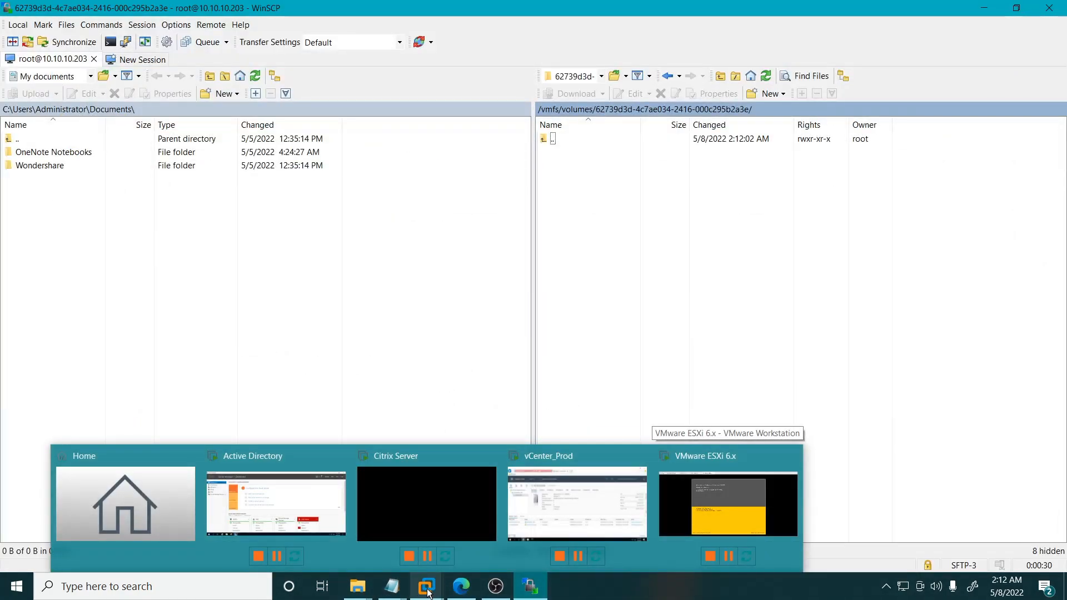
click(549, 517)
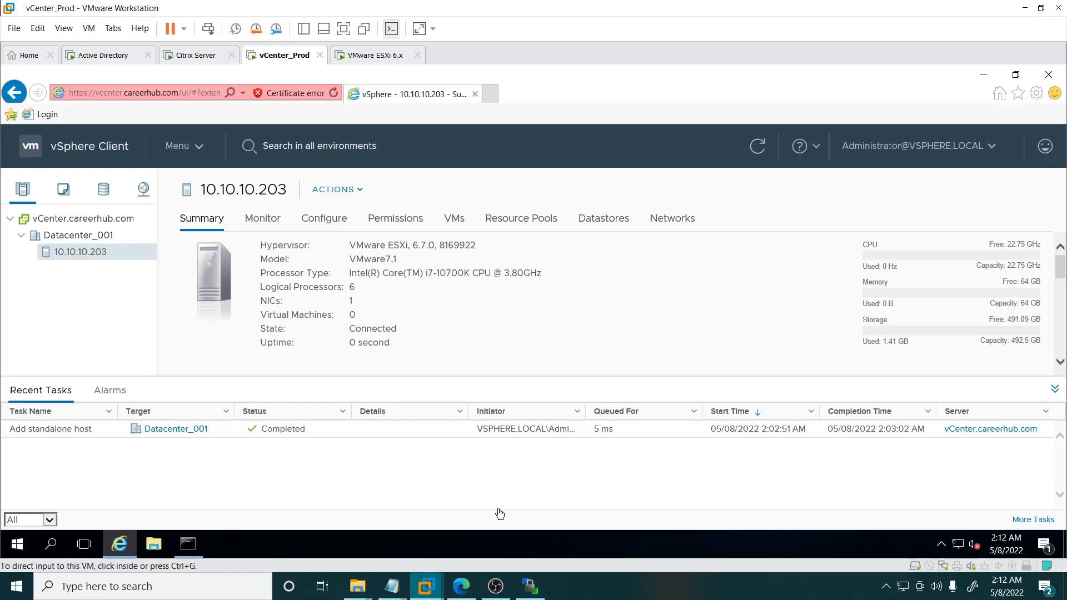
click(102, 191)
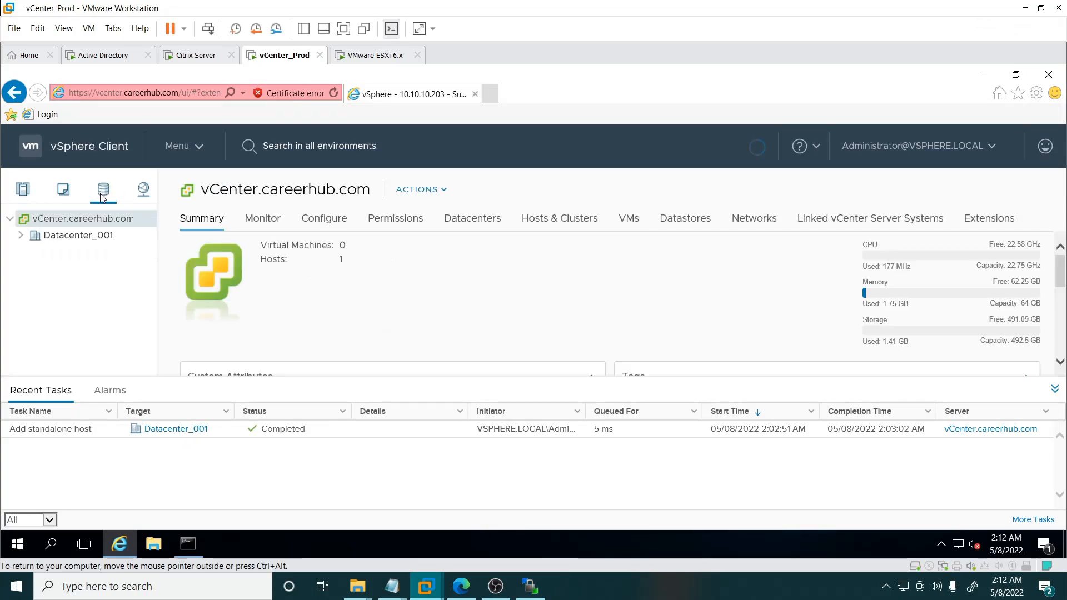
click(77, 252)
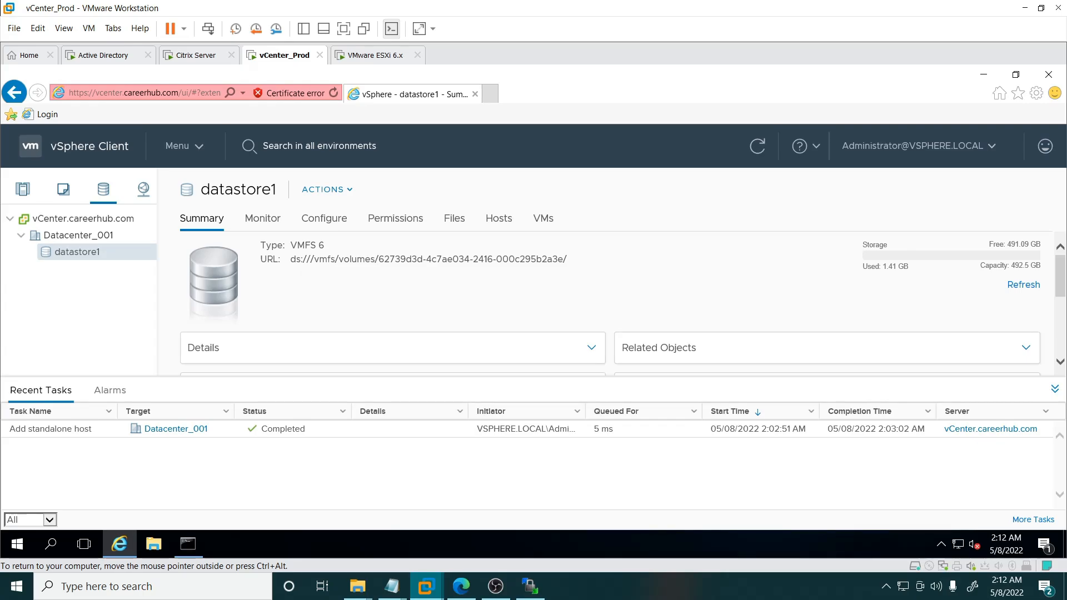
click(454, 220)
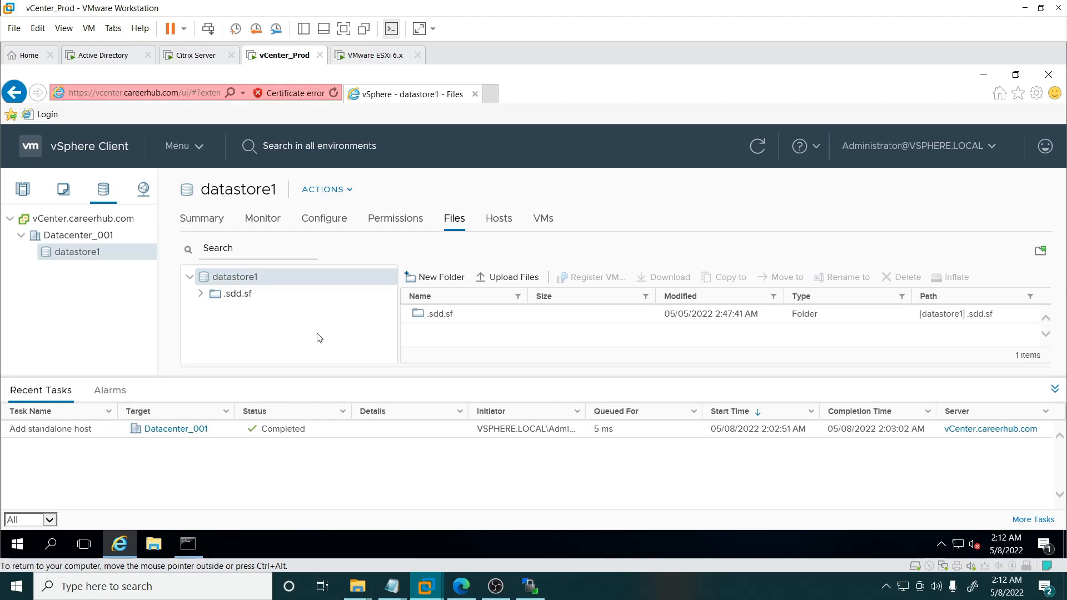
Step: Create a new folder named "ISO files" at the root of datastore1
click(202, 293)
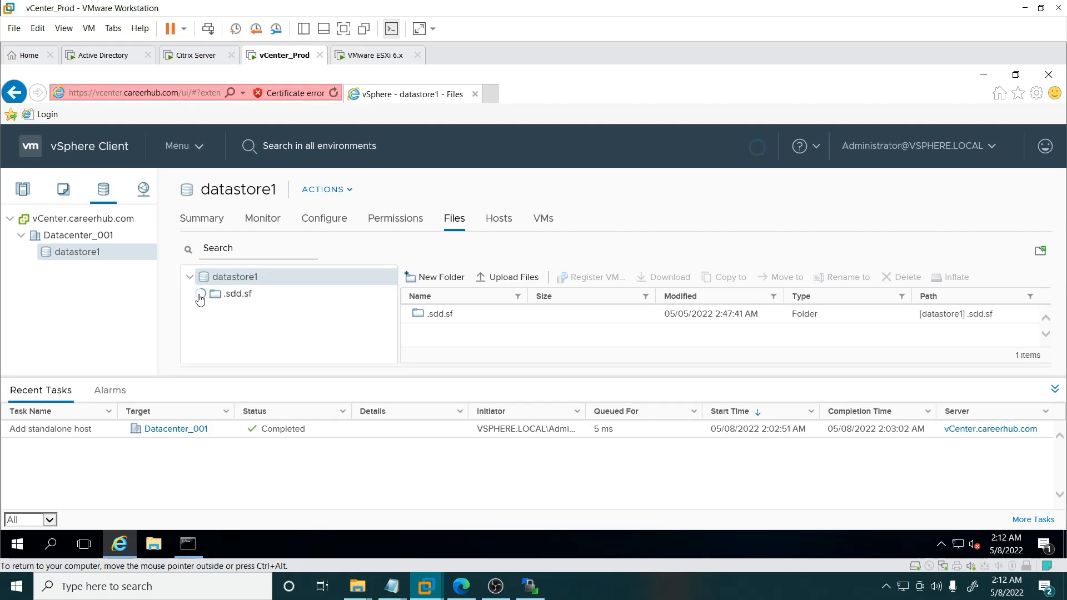
right_click(247, 276)
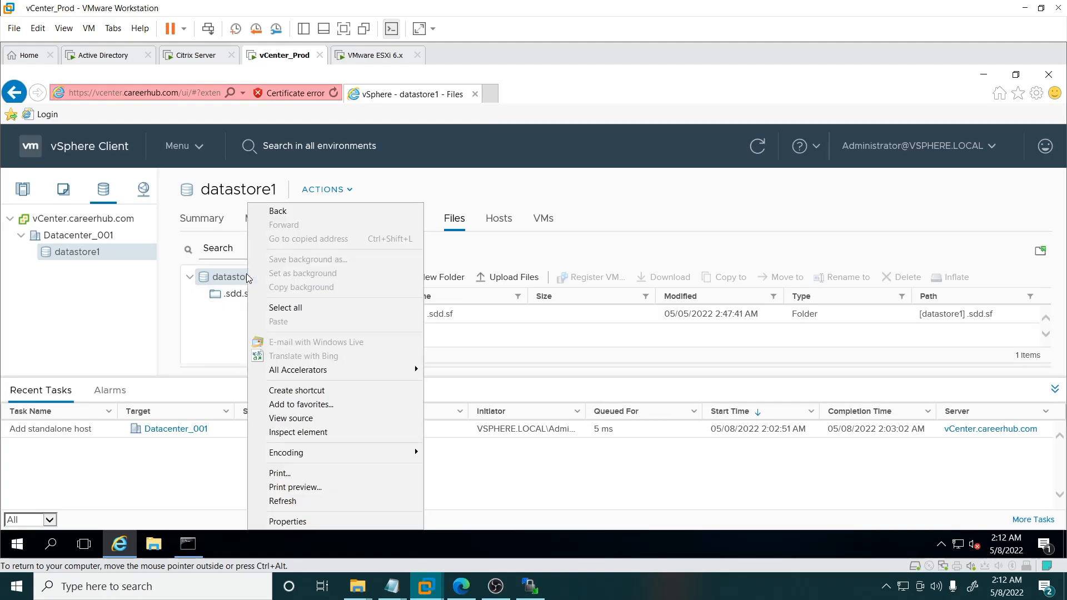
click(218, 277)
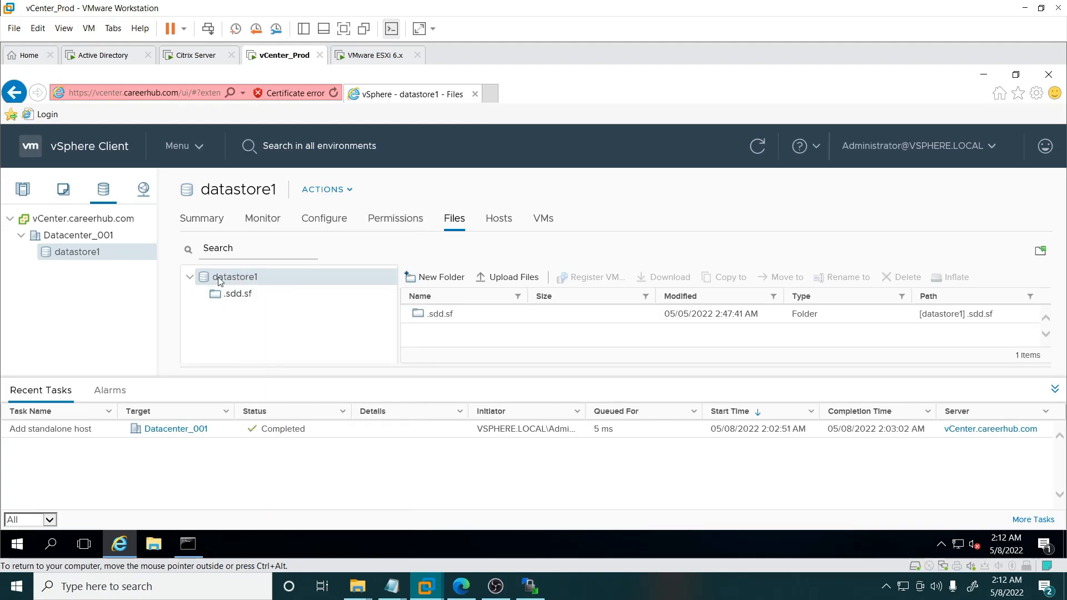
click(441, 278)
key(BackSpace)
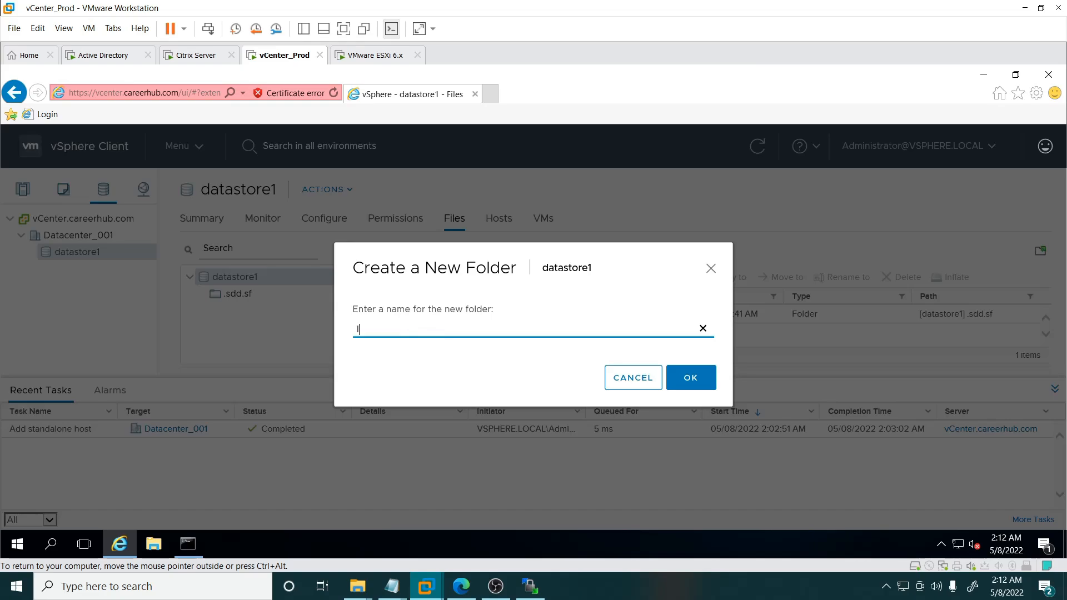
text(ISO files)
click(691, 380)
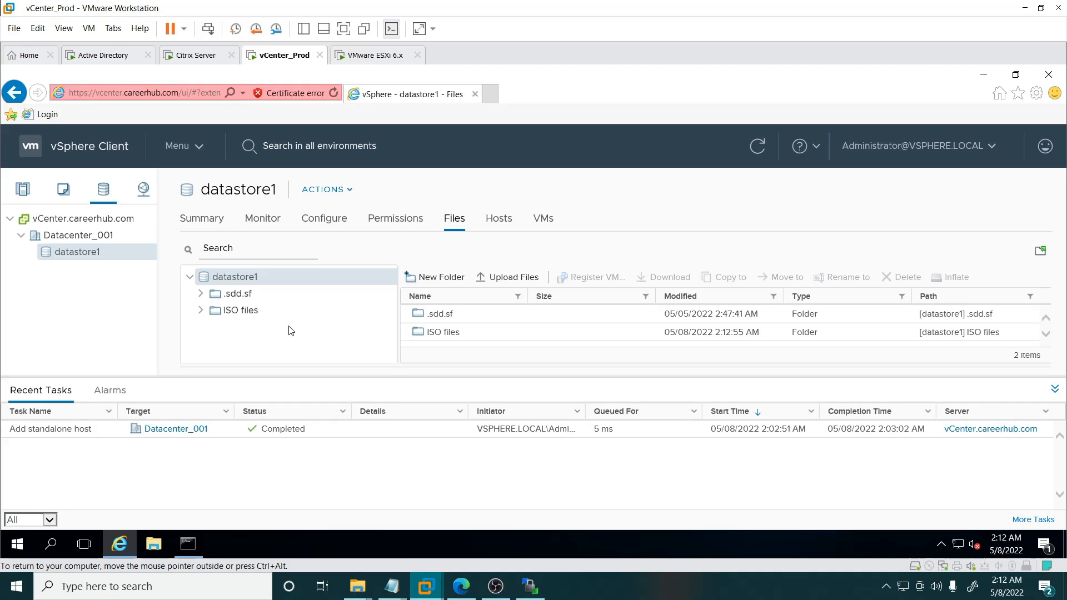
Step: Switch back to WinSCP and reopen datastore1 through vmfs/volumes to look for the ISO files folder
click(530, 586)
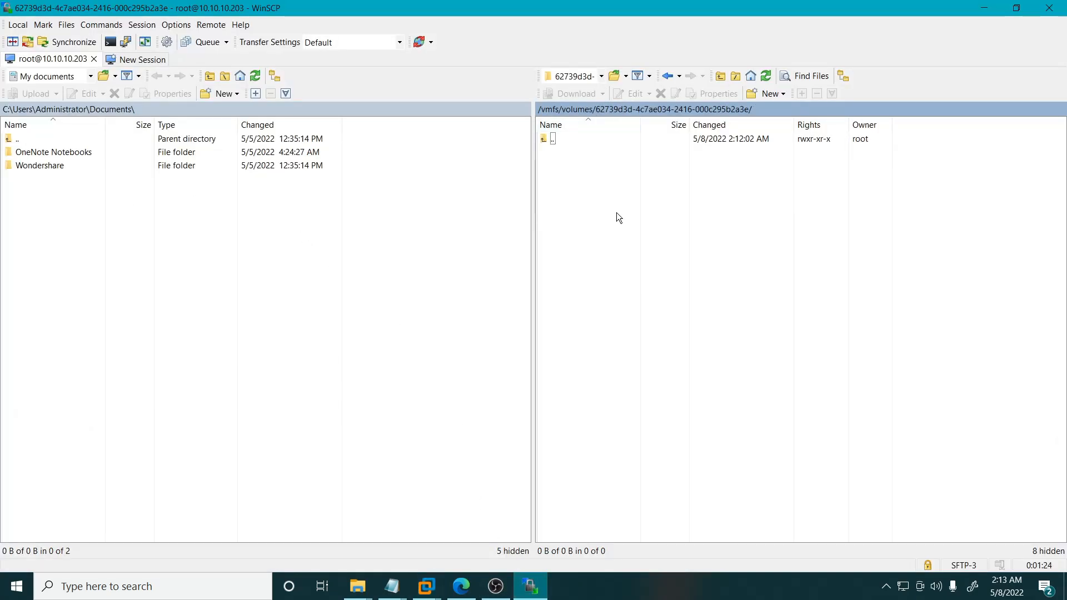
key(BackSpace)
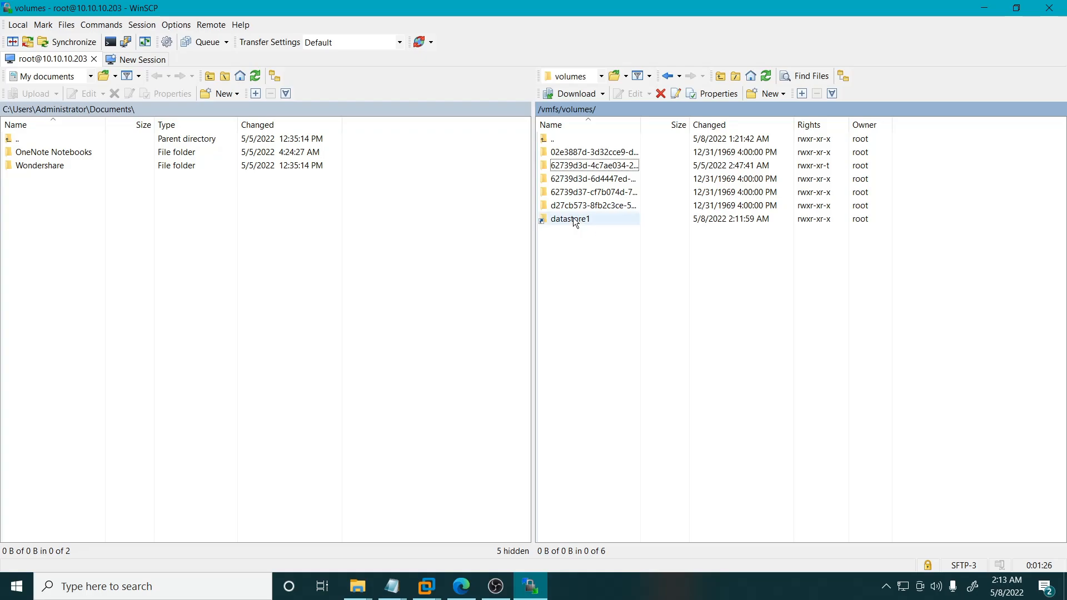
key(Return)
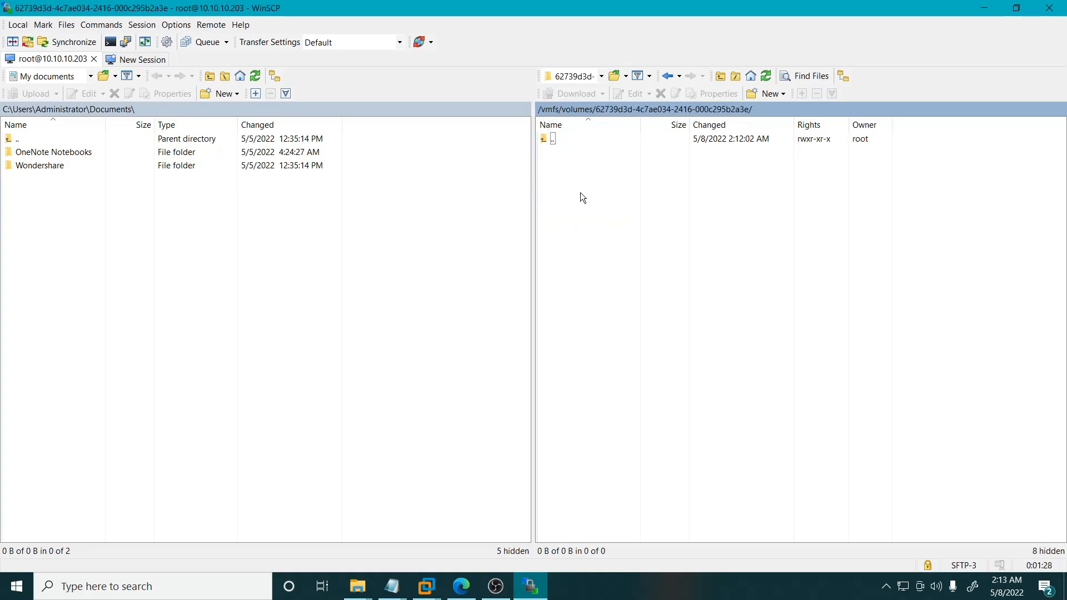
key(BackSpace)
key(BackSpace)
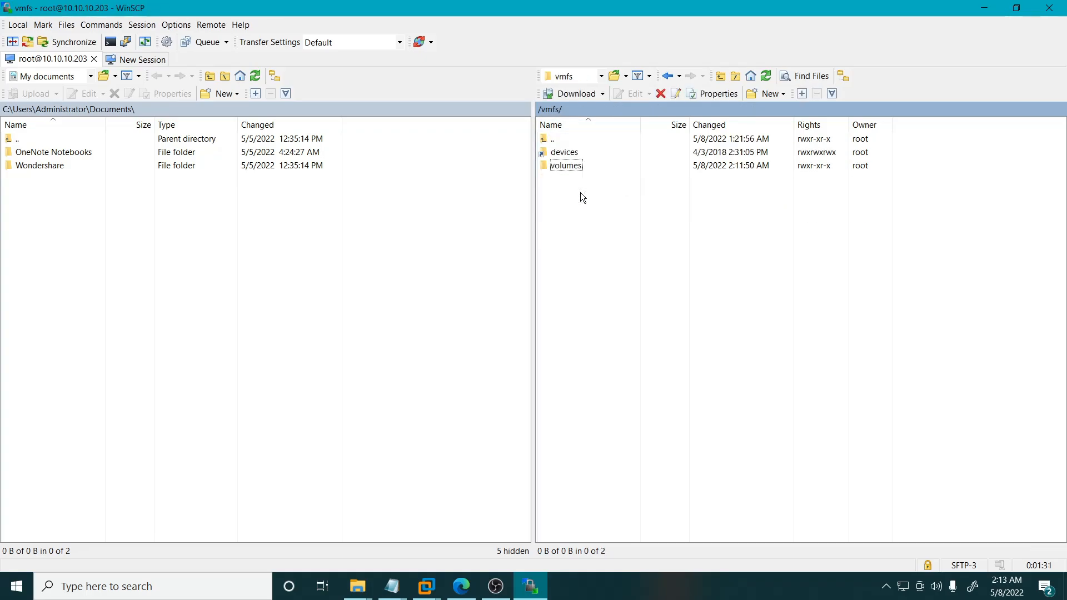
double_click(566, 165)
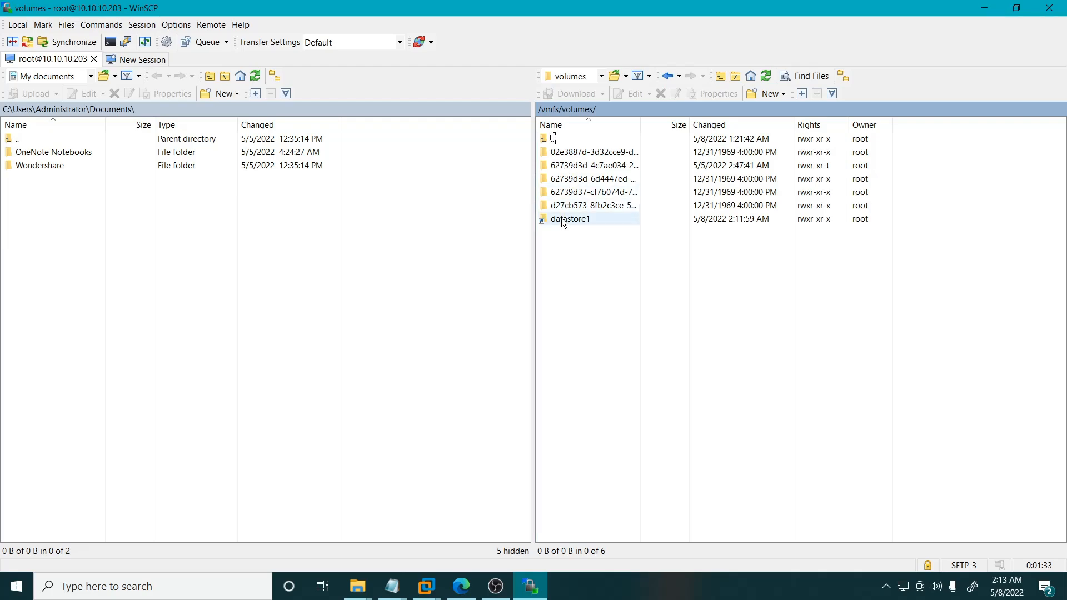
key(Return)
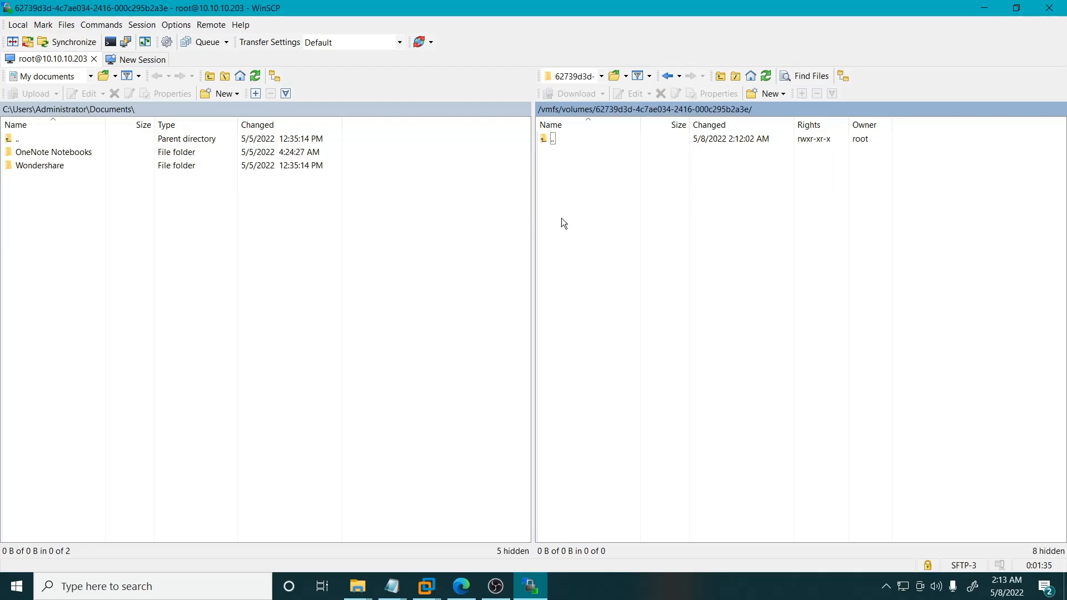
Step: Close WinSCP with its active session, relaunch it from the host desktop, and dismiss the update notice
click(1049, 7)
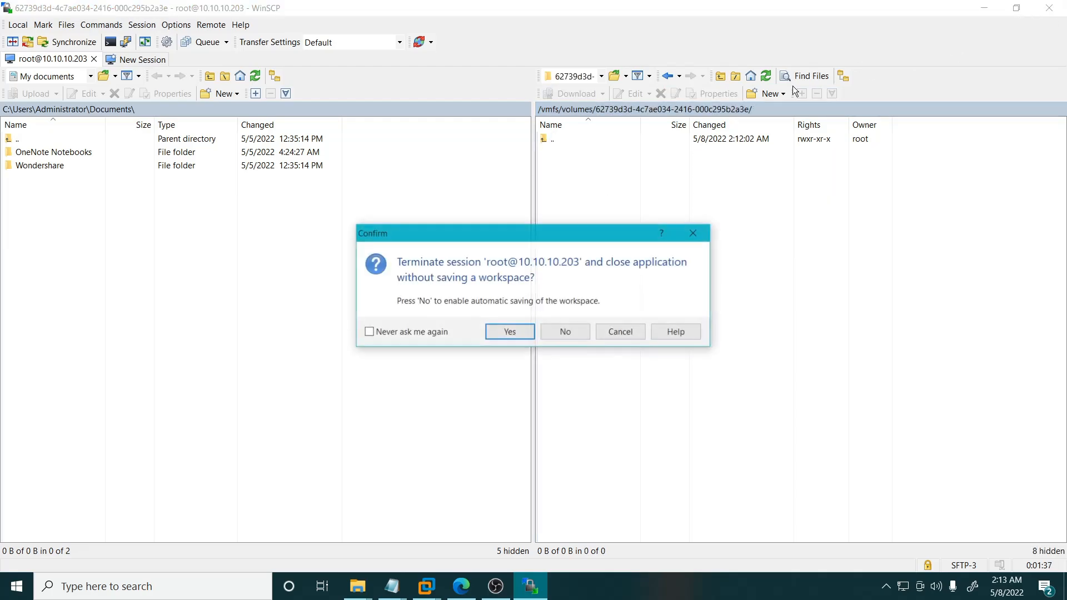
click(564, 332)
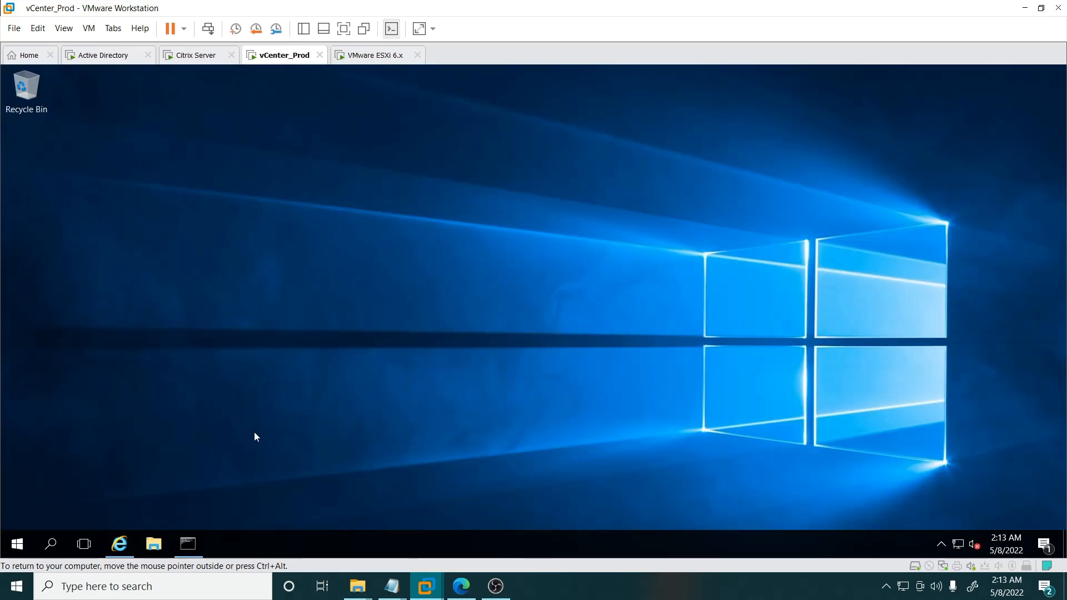
right_click(563, 588)
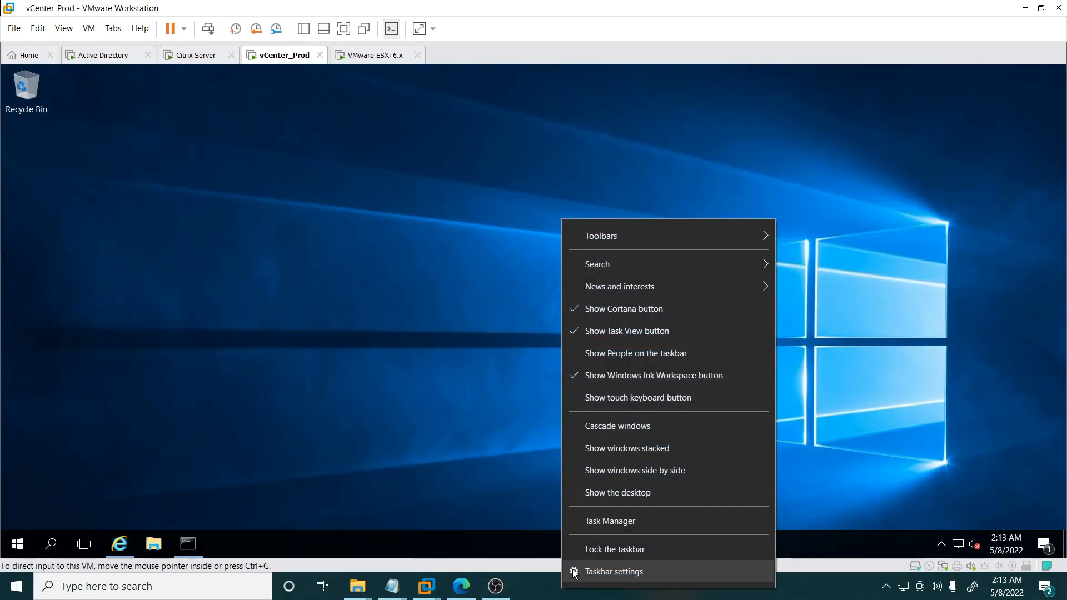
click(602, 493)
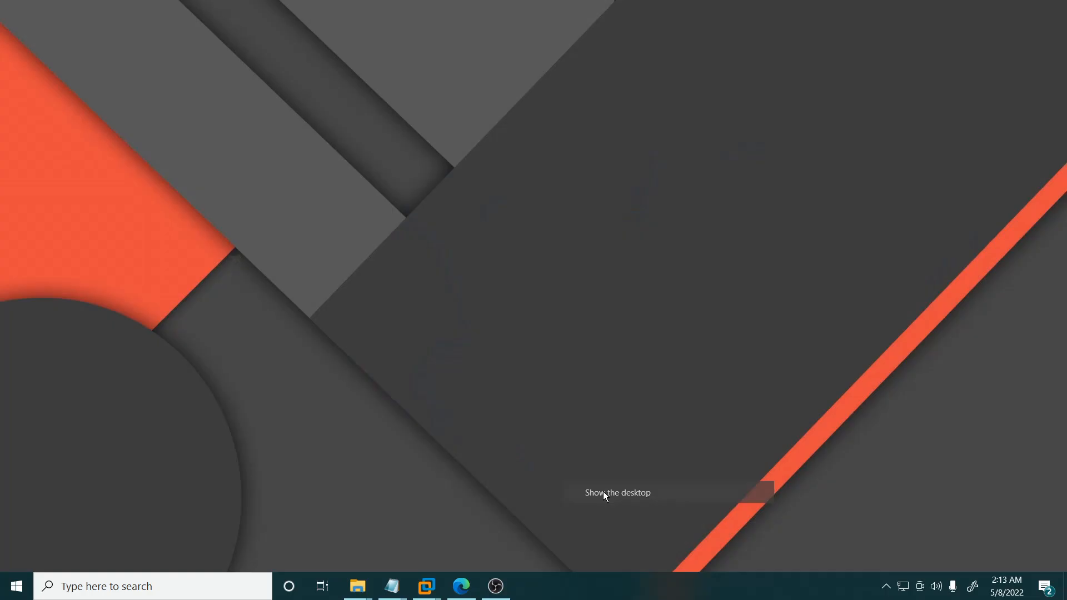
double_click(28, 186)
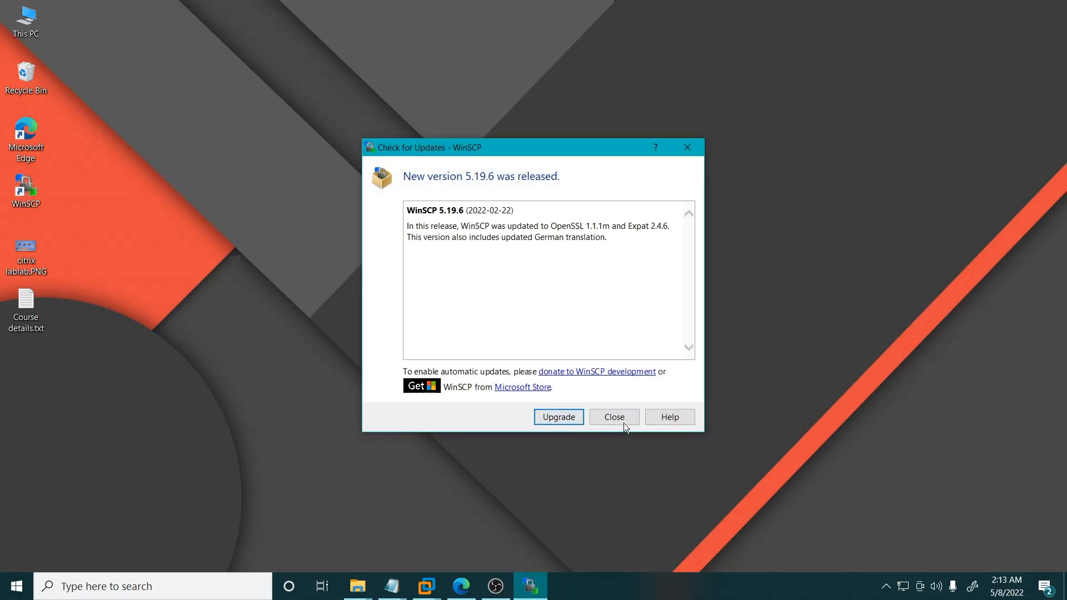
click(624, 423)
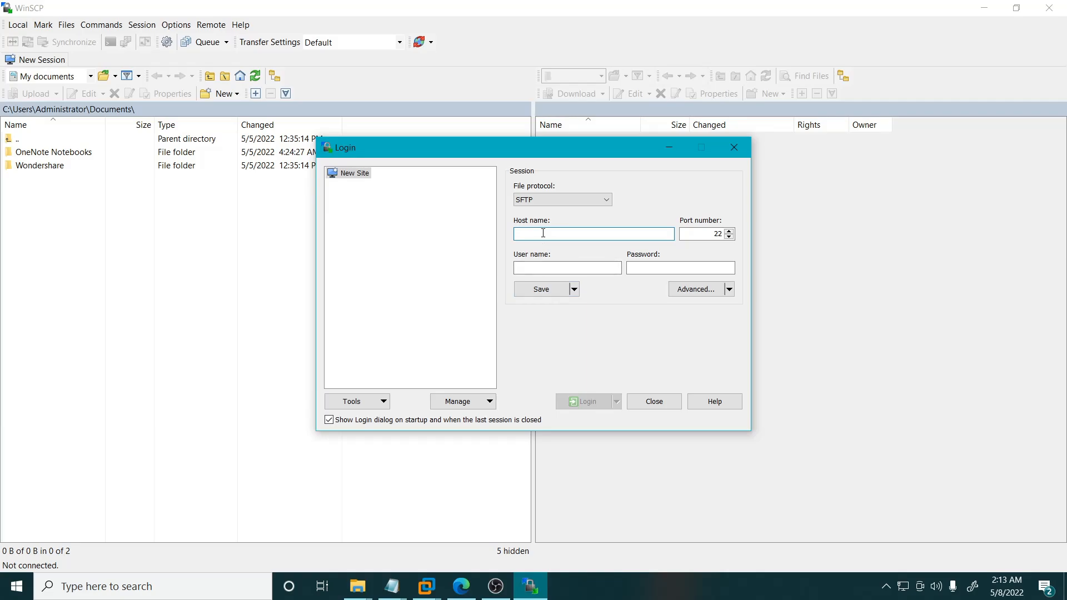
Step: Log in to host 10.10.10.203 as root over SFTP with the account password
text(10.10.10.203)
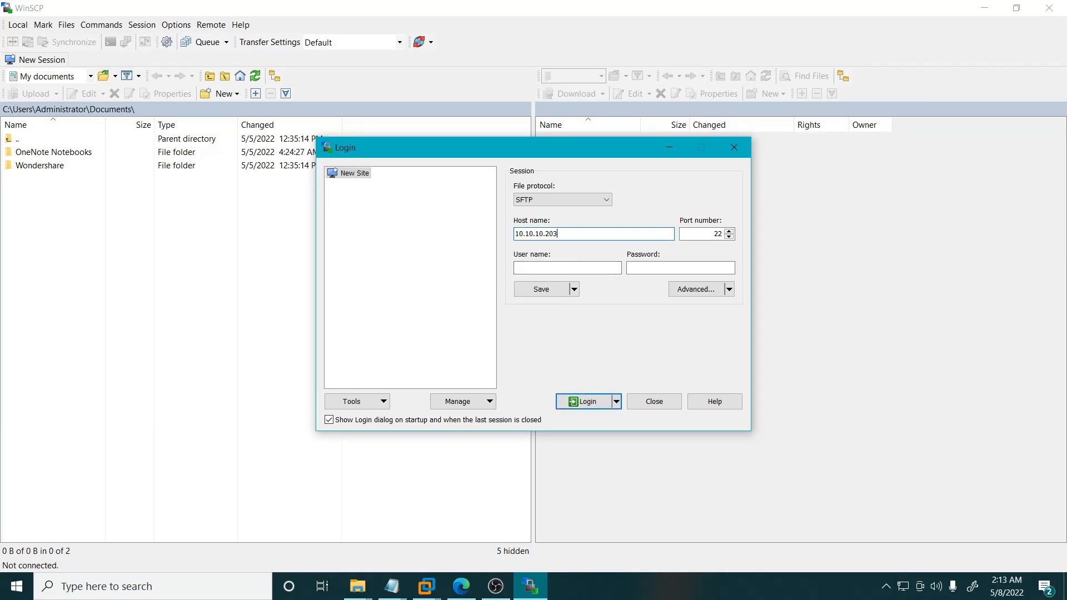
key(Tab)
key(Tab)
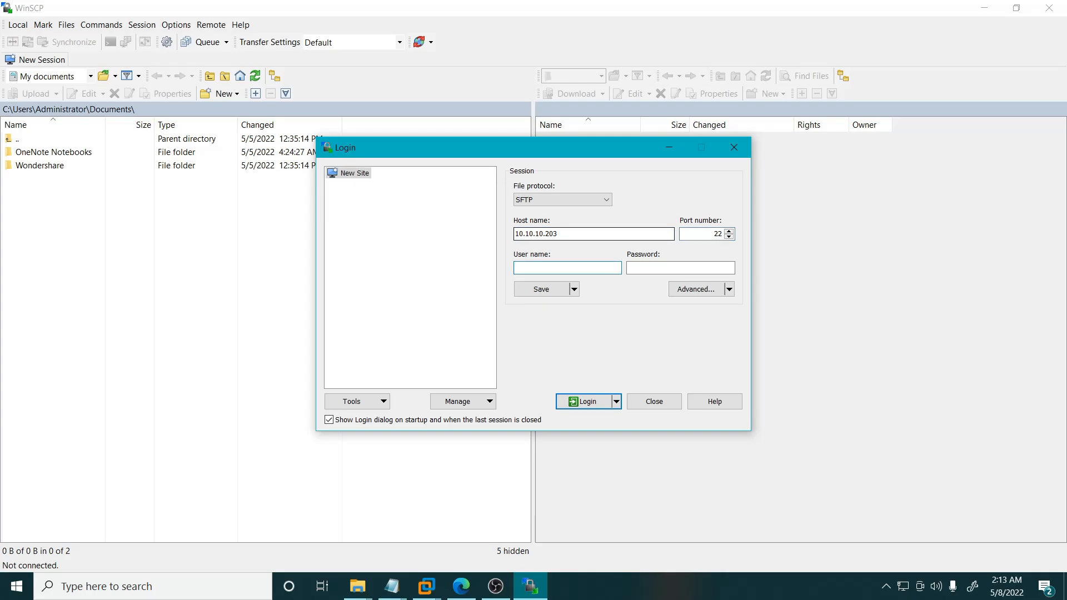
text(root)
key(Tab)
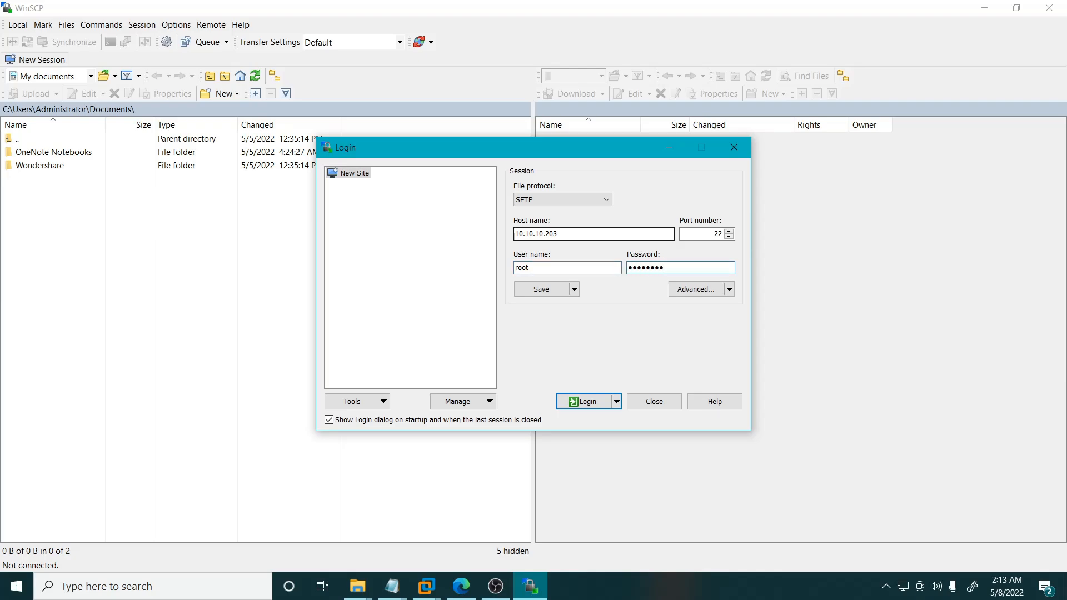
click(588, 401)
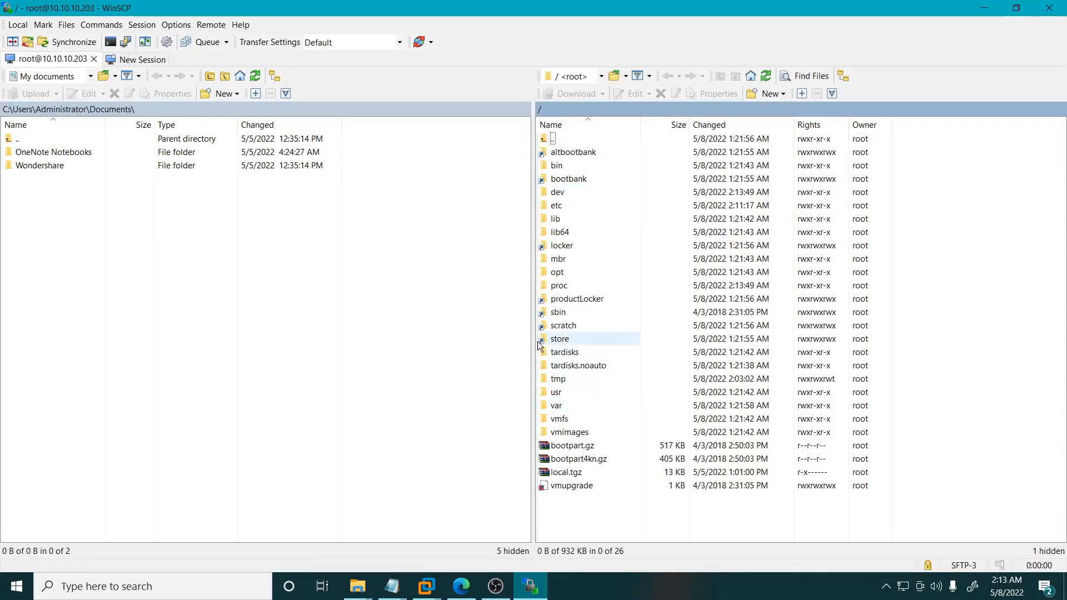
Step: Open the ISO files folder in datastore1 under the ESXi host's vmfs/volumes directory
double_click(558, 418)
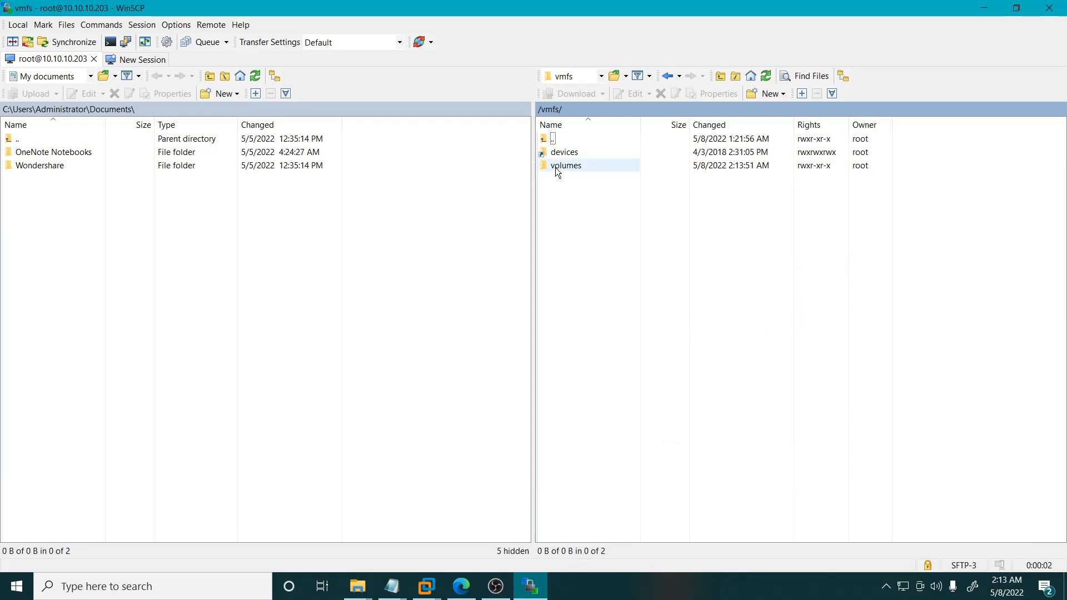
double_click(558, 165)
double_click(568, 220)
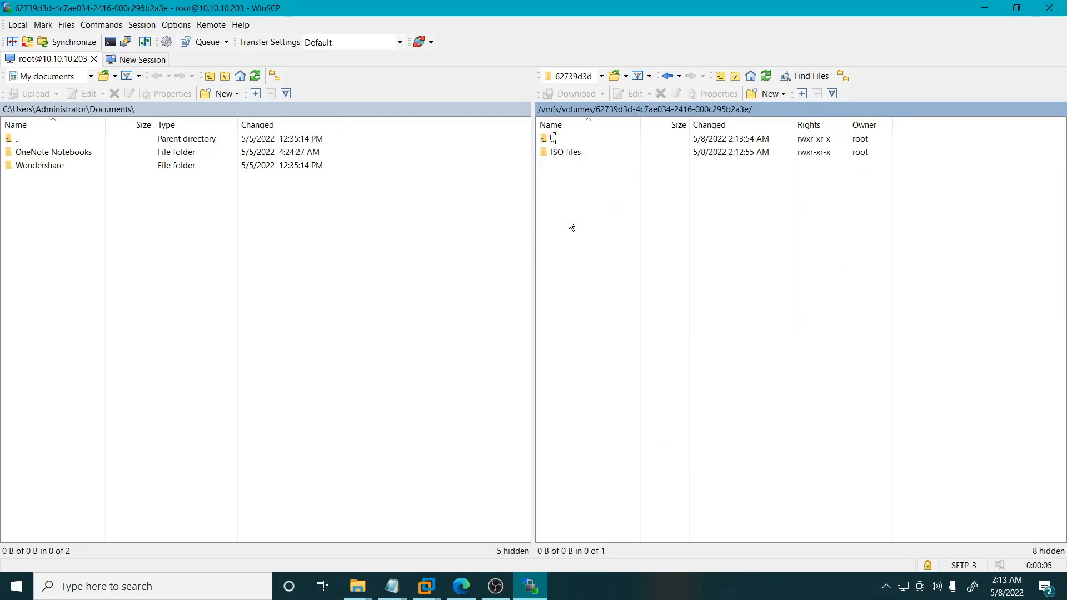
double_click(564, 153)
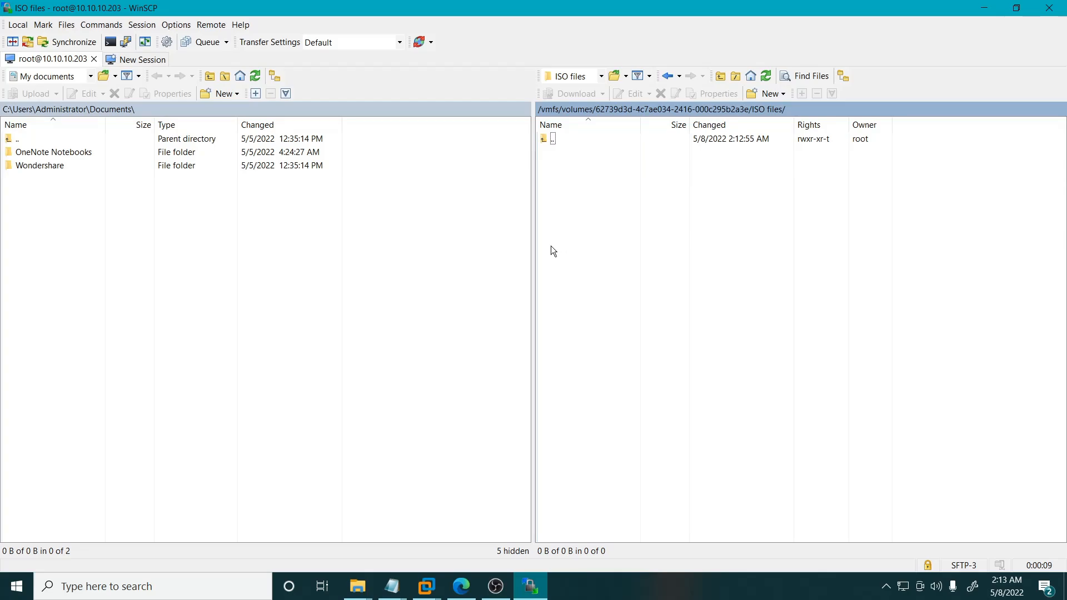
Step: Open the local ISO FILES folder on drive V: CITRIX_LAB_PROD
click(90, 77)
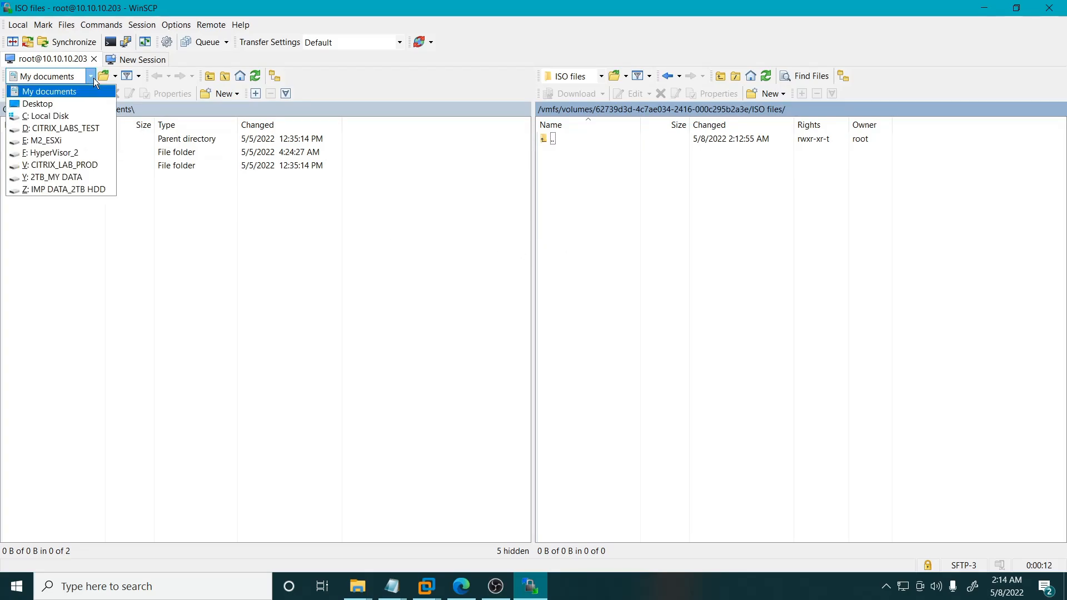
click(82, 167)
double_click(32, 165)
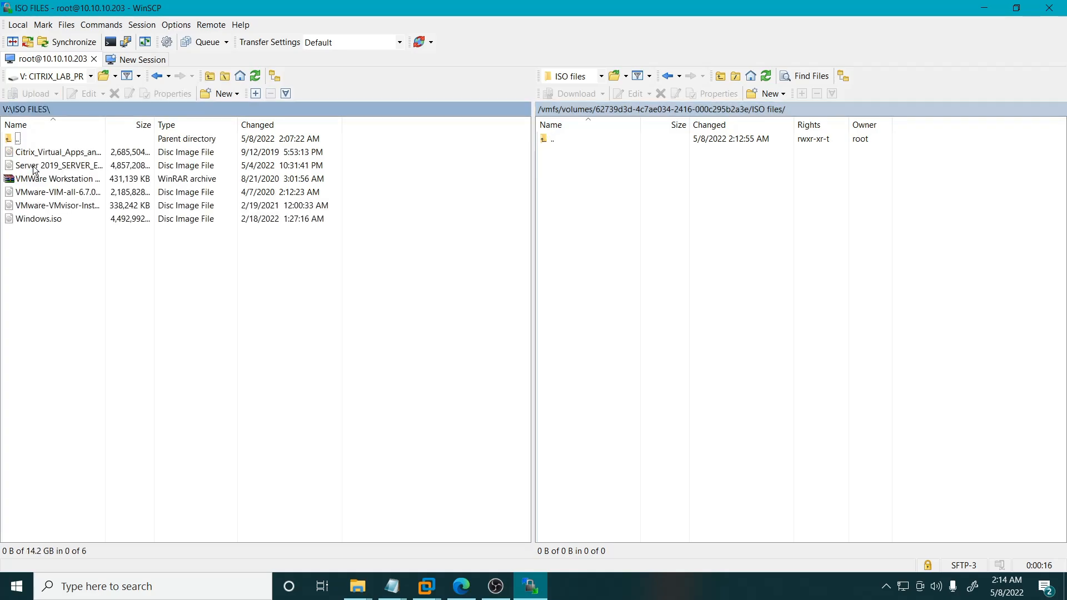
Step: Upload Windows.iso to the remote ISO files folder on the ESXi host with the default transfer settings
click(48, 220)
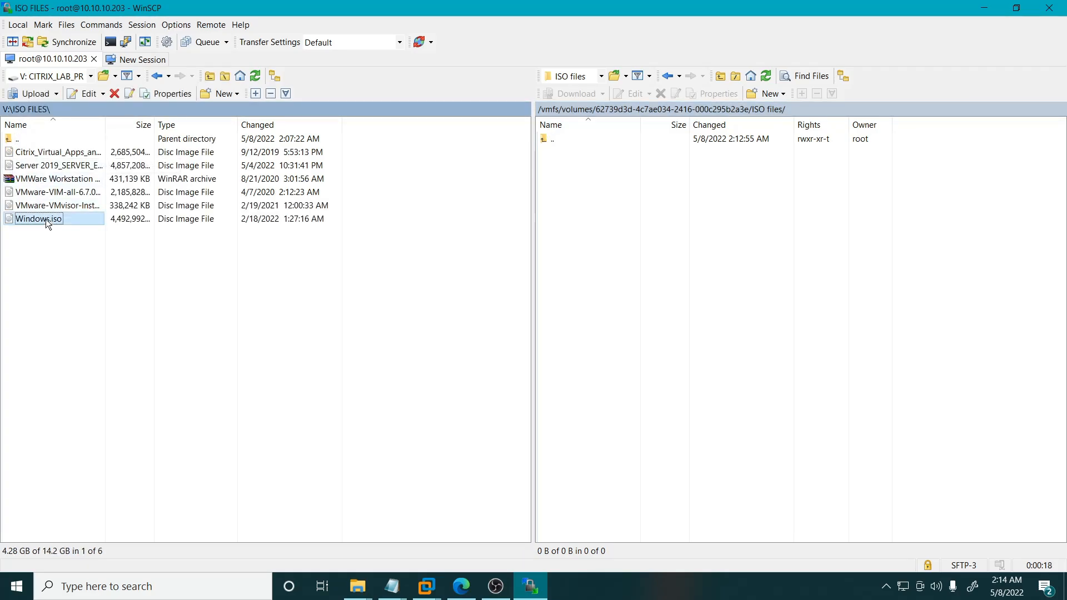
right_click(45, 219)
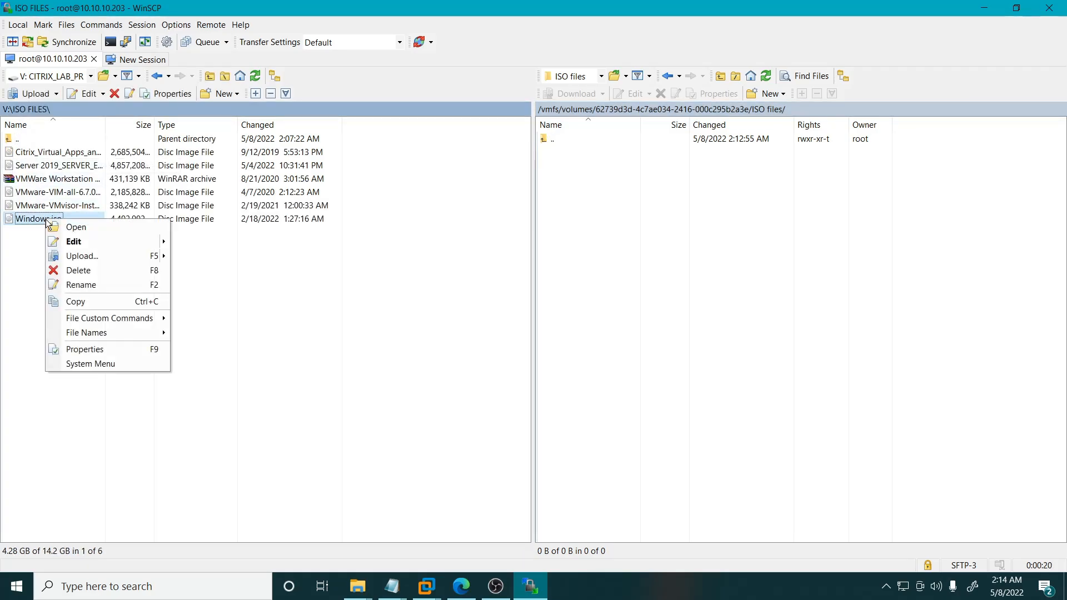
click(85, 257)
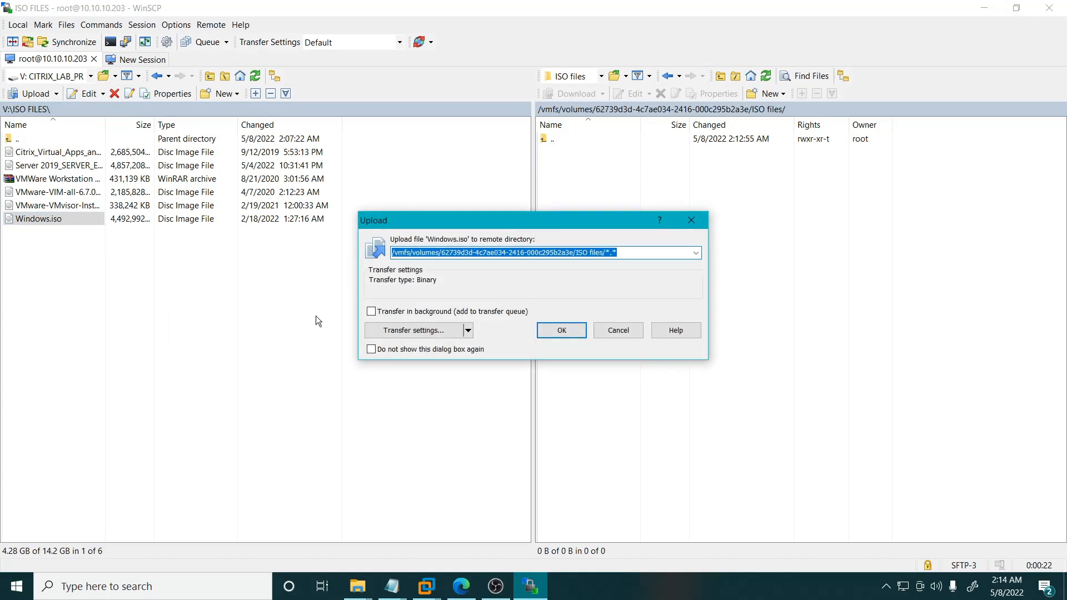
click(559, 330)
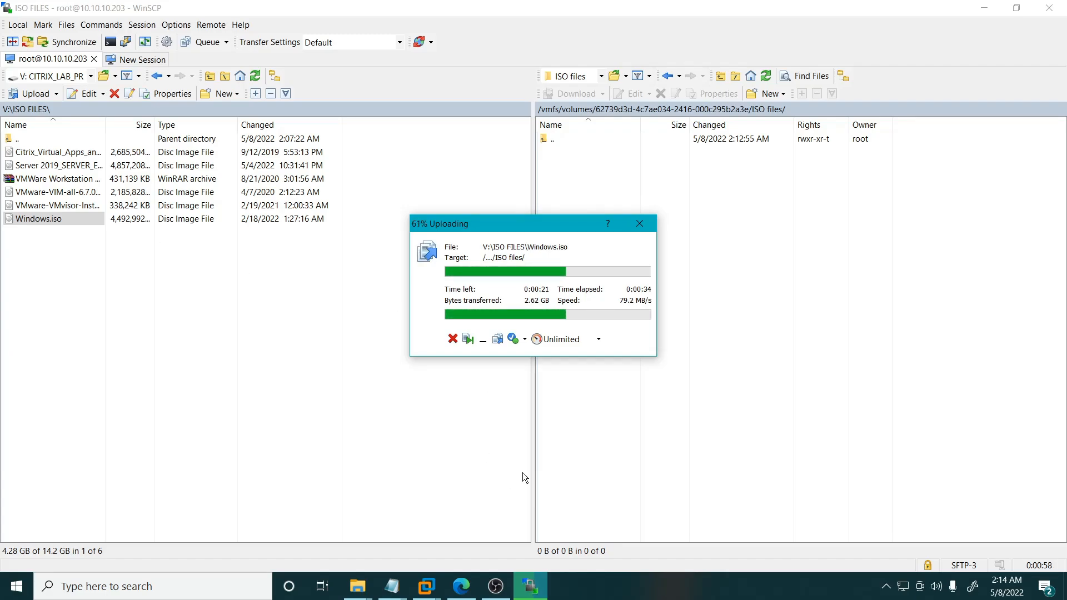
Step: Switch to the vCenter_Prod virtual machine and check the uploaded file in datastore1's ISO files folder in vSphere Client, refreshing the view
mouse_move(460, 593)
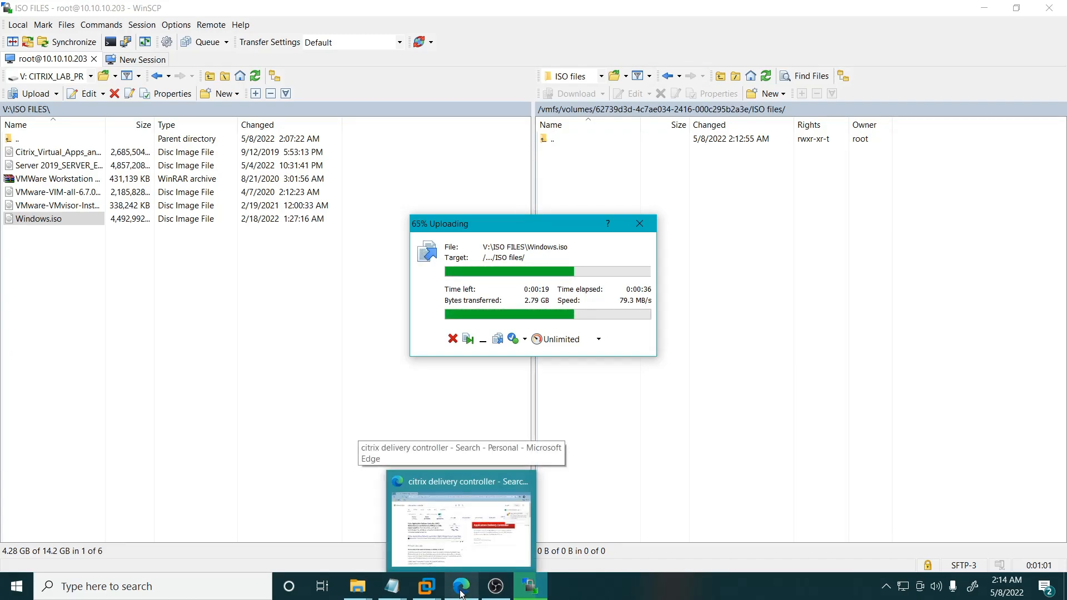
mouse_move(427, 587)
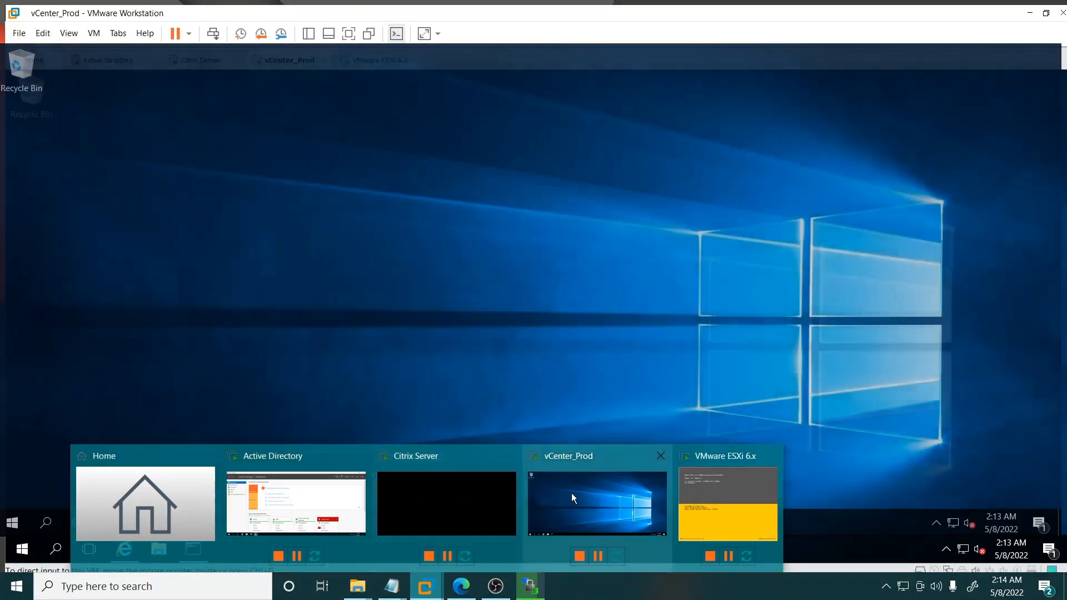
click(571, 493)
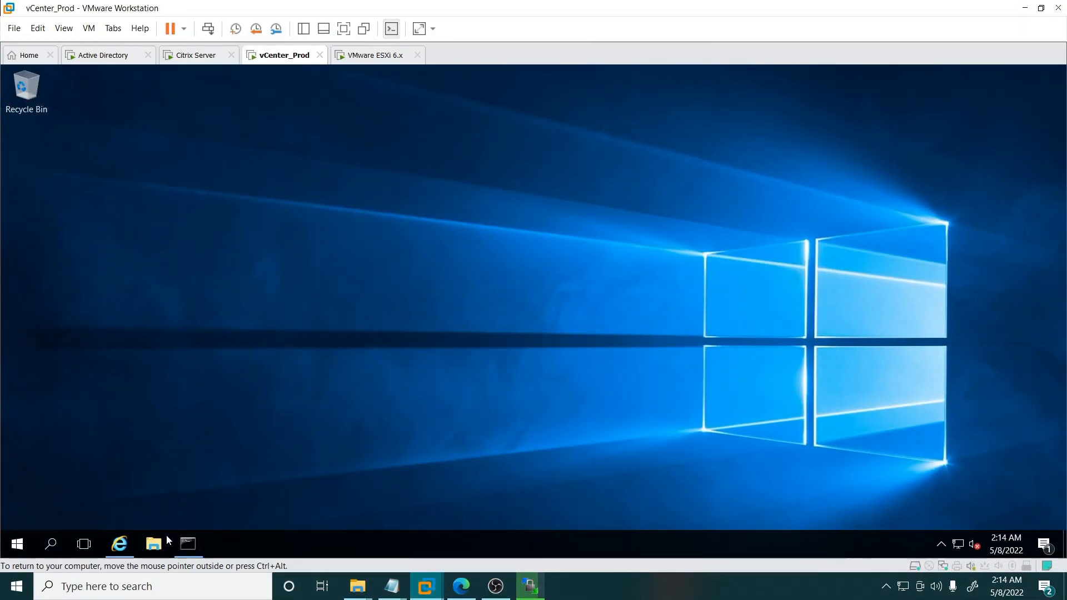
click(119, 543)
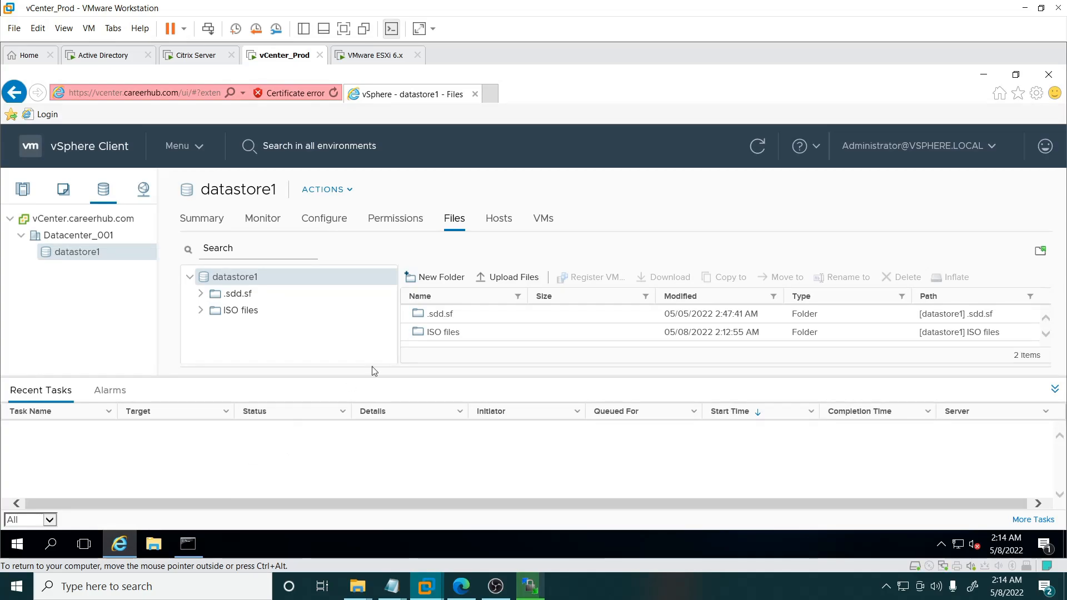
click(230, 310)
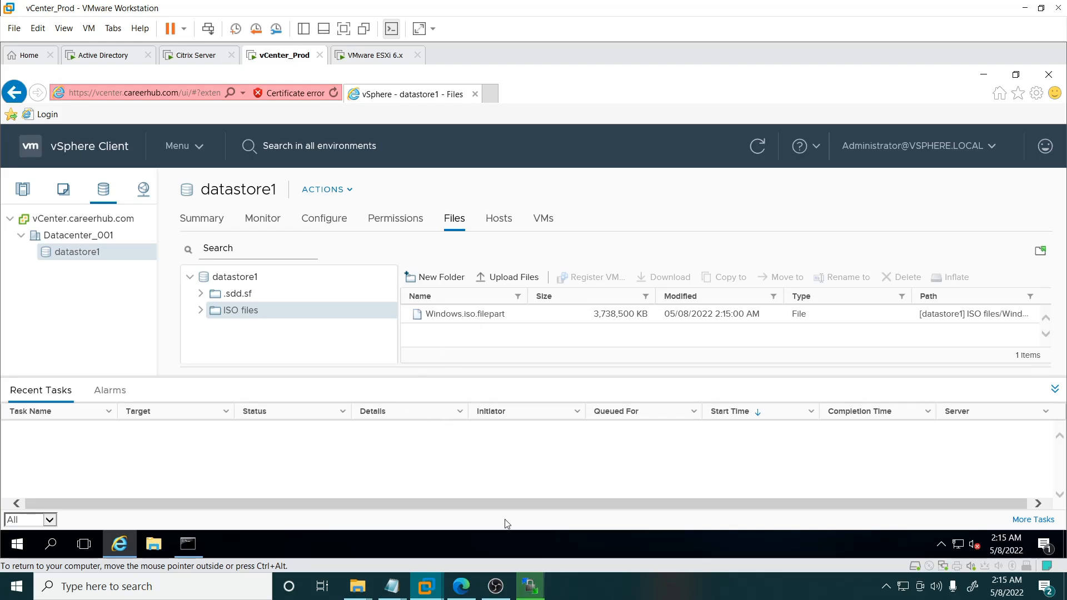
click(535, 594)
click(535, 594)
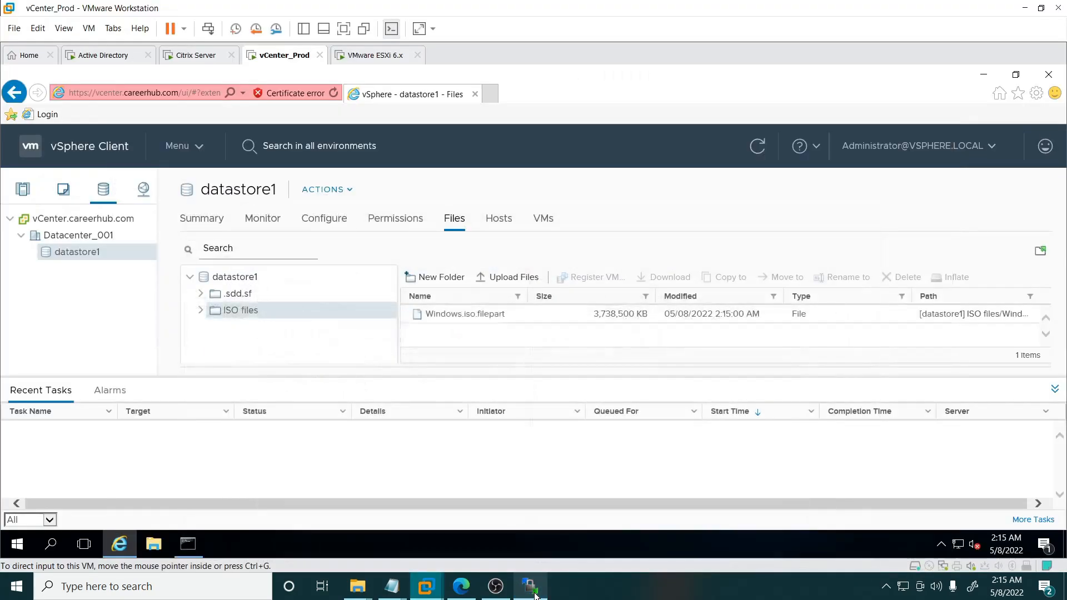
click(757, 146)
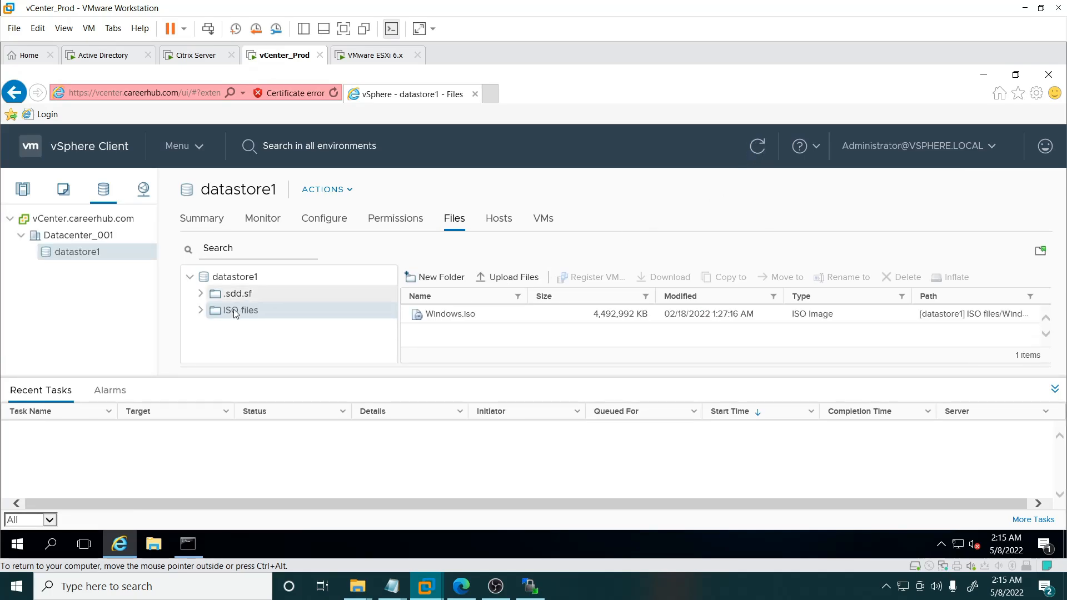
Step: Switch back to WinSCP and upload Server 2019_SERVER_EVAL_x64FRE_en-us.iso to the remote ISO files folder
click(530, 590)
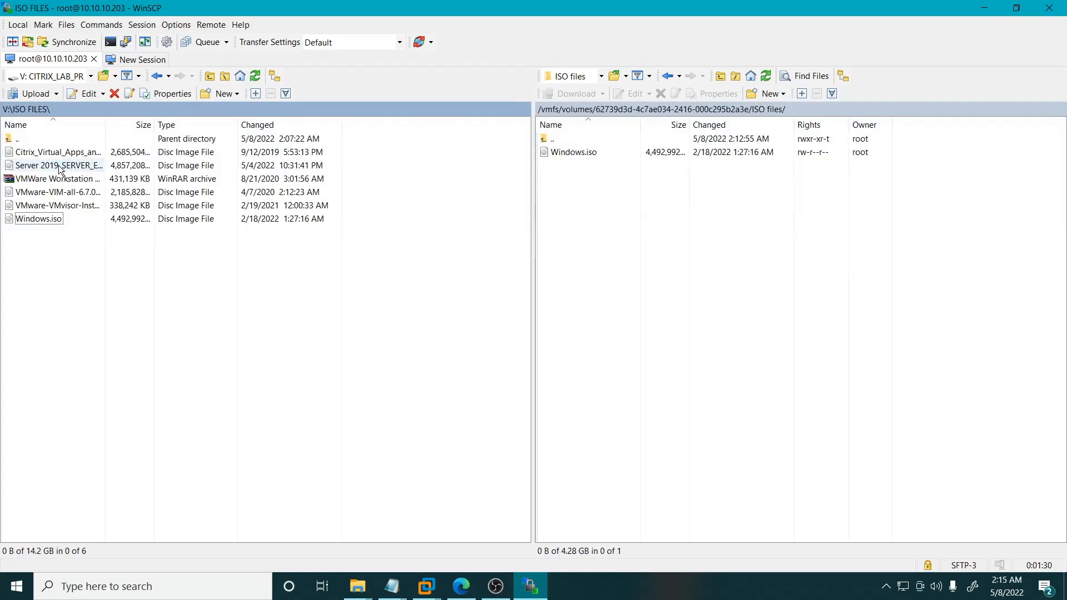
right_click(60, 167)
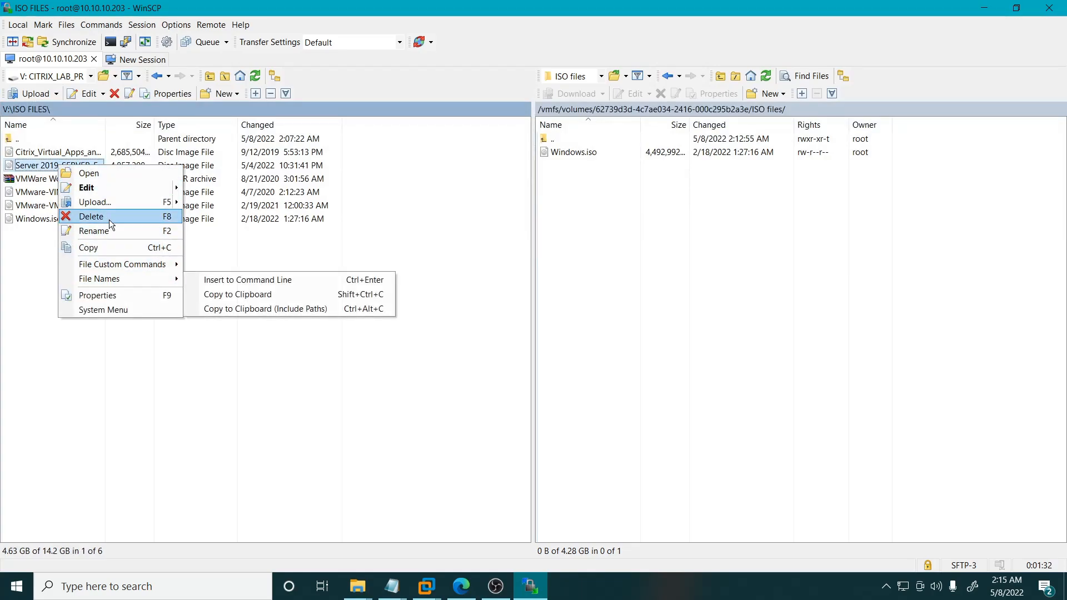
click(115, 204)
click(560, 331)
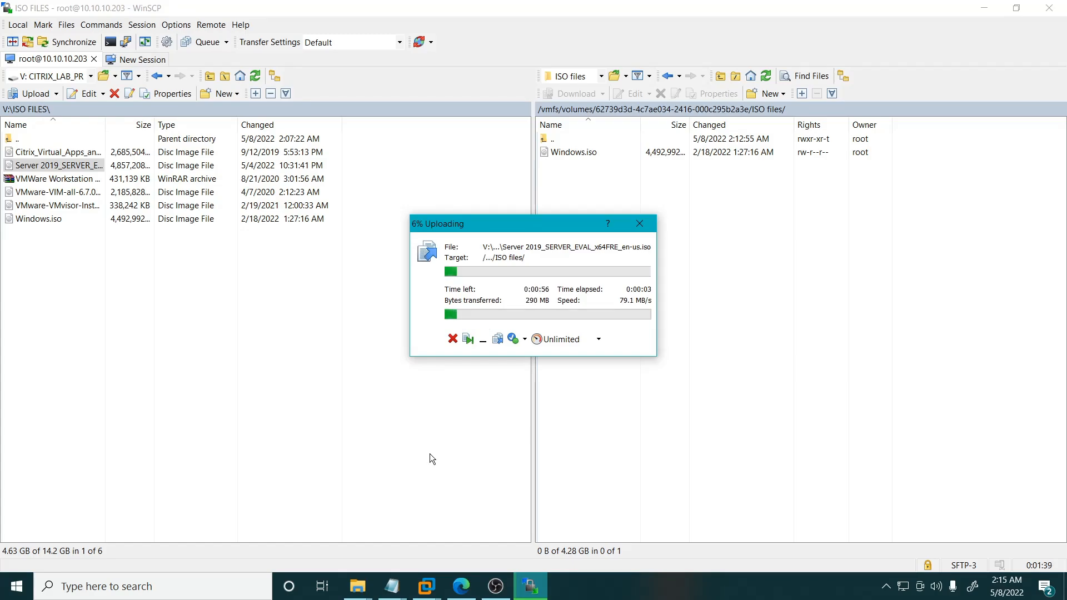
Step: Switch to the vCenter_Prod virtual machine and open 10.10.10.203 in a new browser tab, continuing past the certificate warning
click(460, 593)
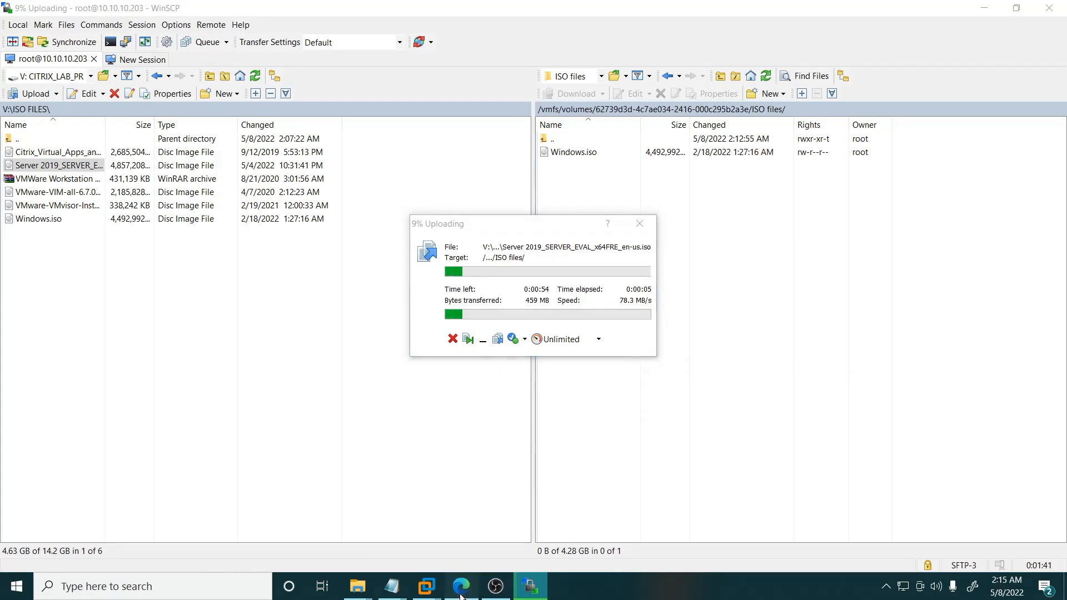
click(460, 596)
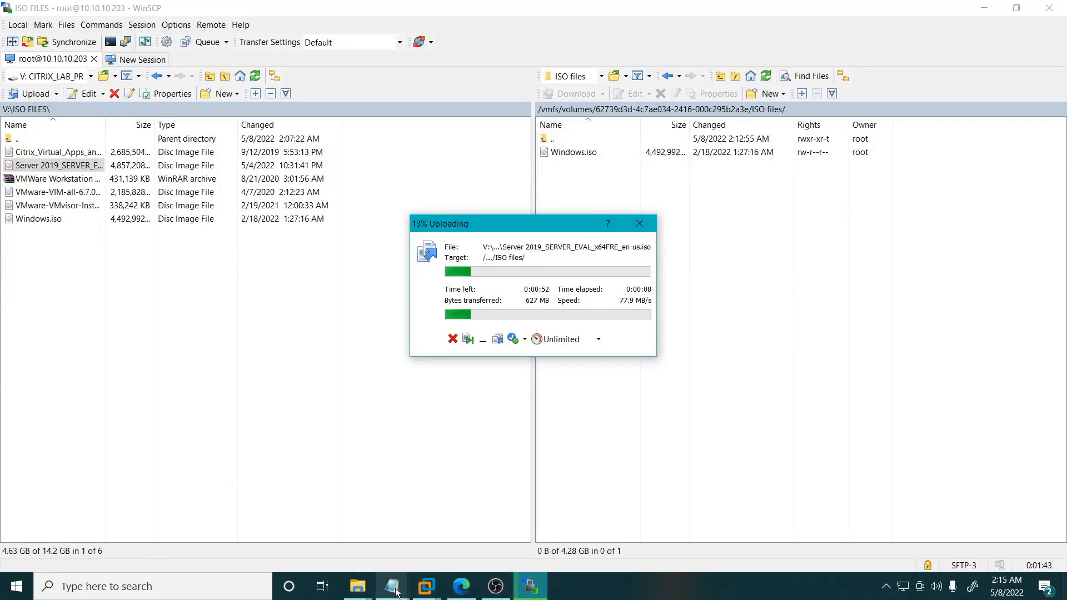
mouse_move(433, 590)
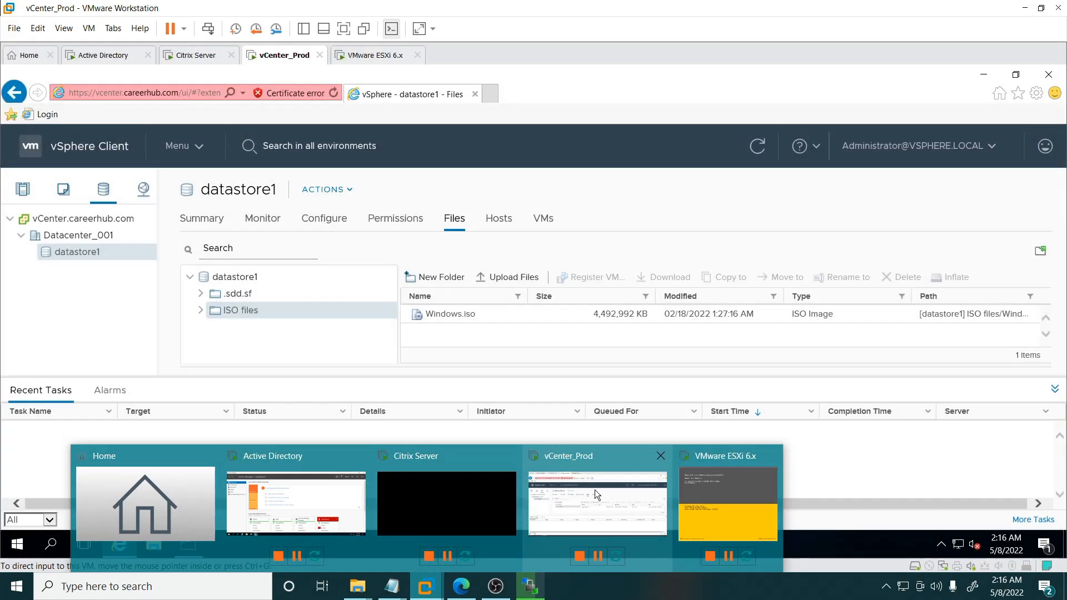
click(594, 490)
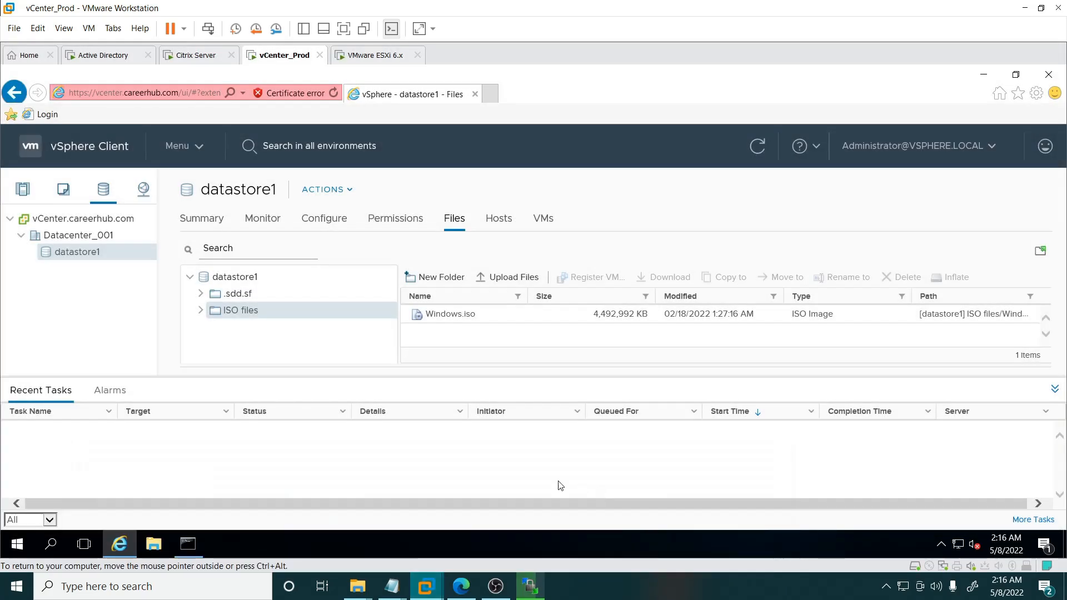
click(119, 545)
click(111, 549)
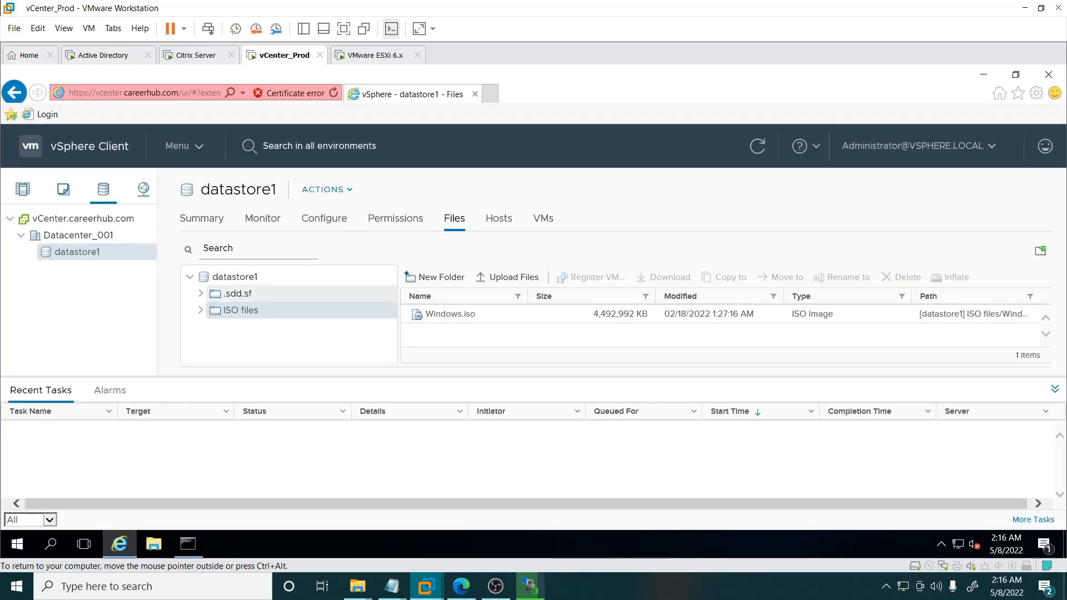
key(ctrl+t)
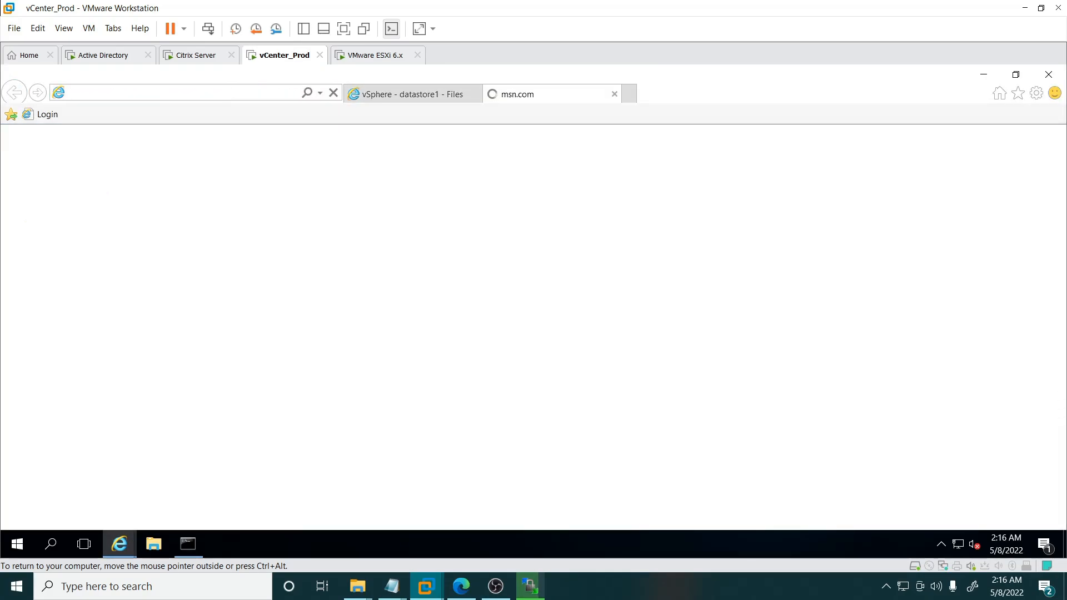
text(10.10.10.20)
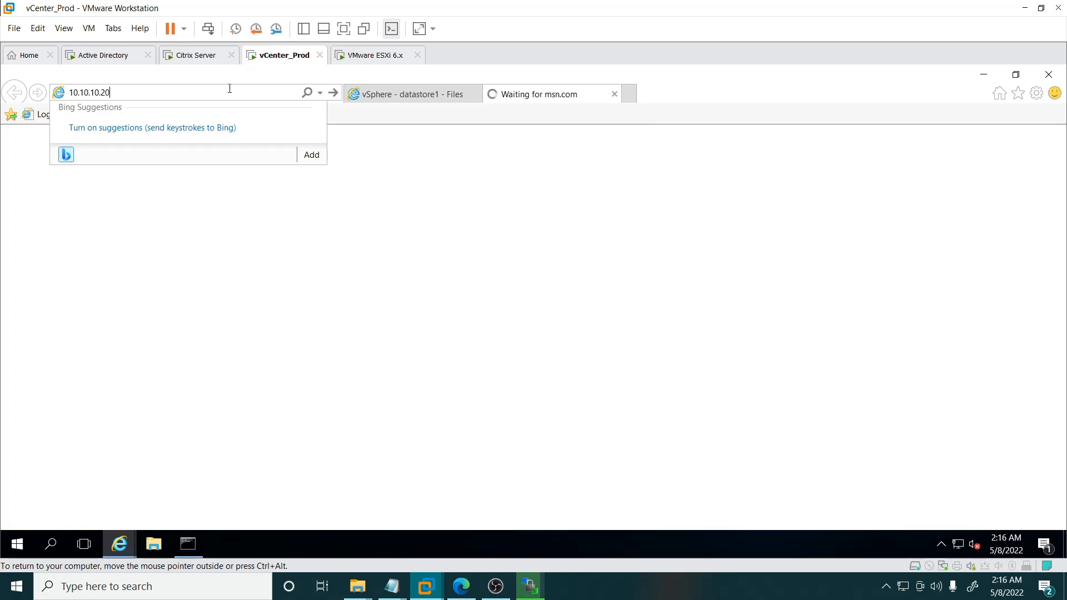
text(3)
key(Return)
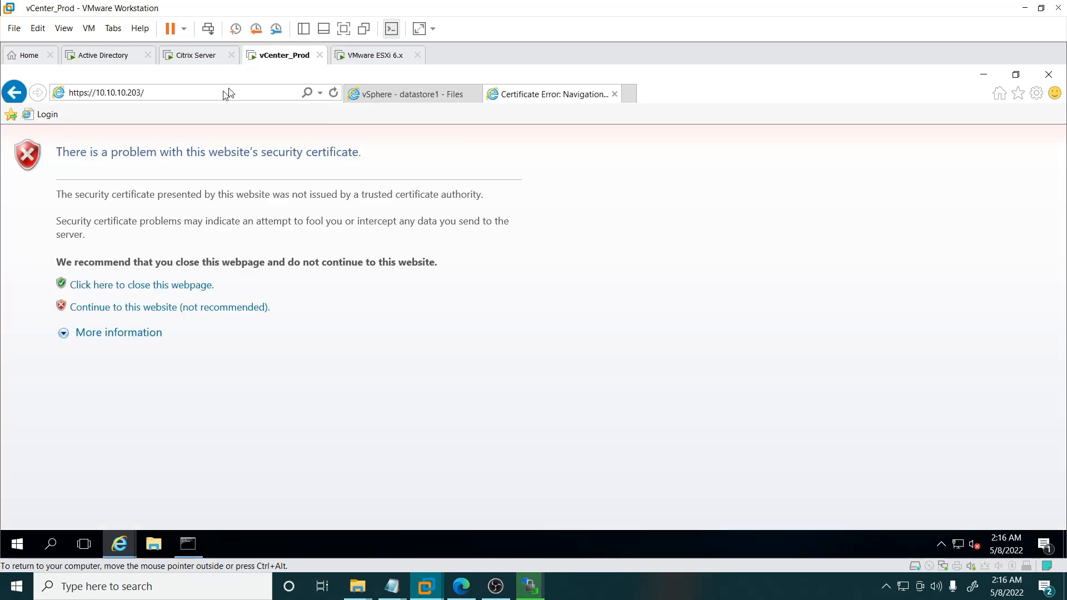
click(171, 308)
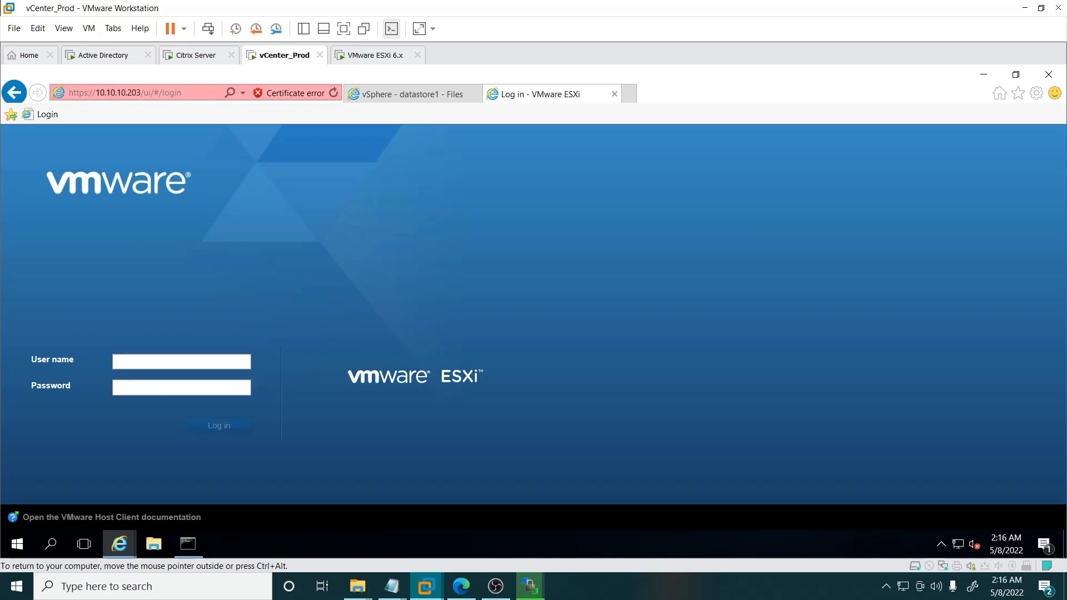
Step: Log in to the ESXi host as root with the account password, dismissing the password-storage prompt and opting out of the Customer Experience Improvement Program
text(root)
key(Tab)
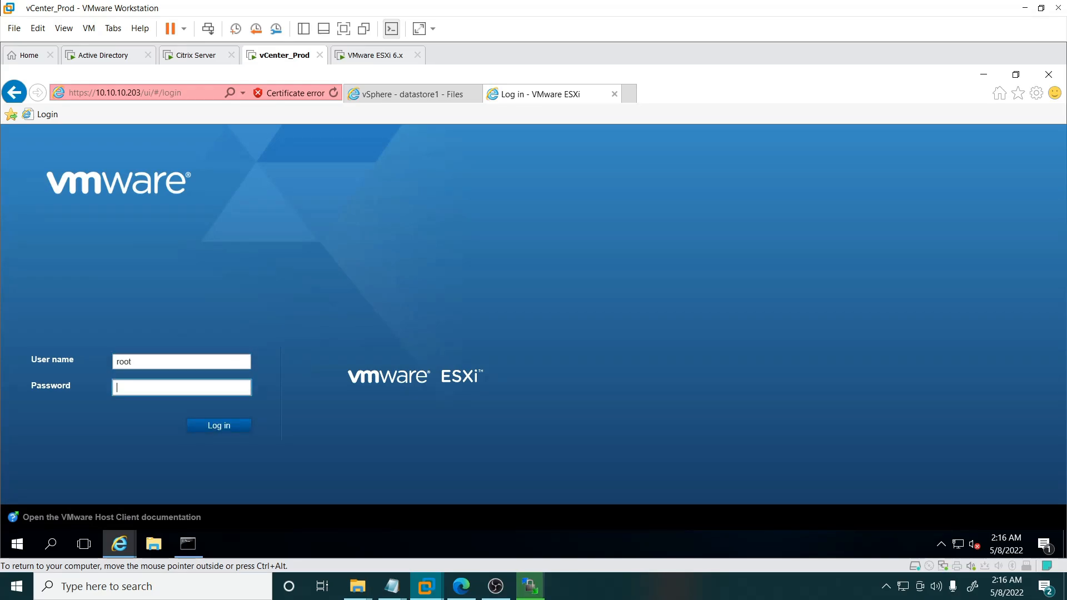
text(**********)
key(Return)
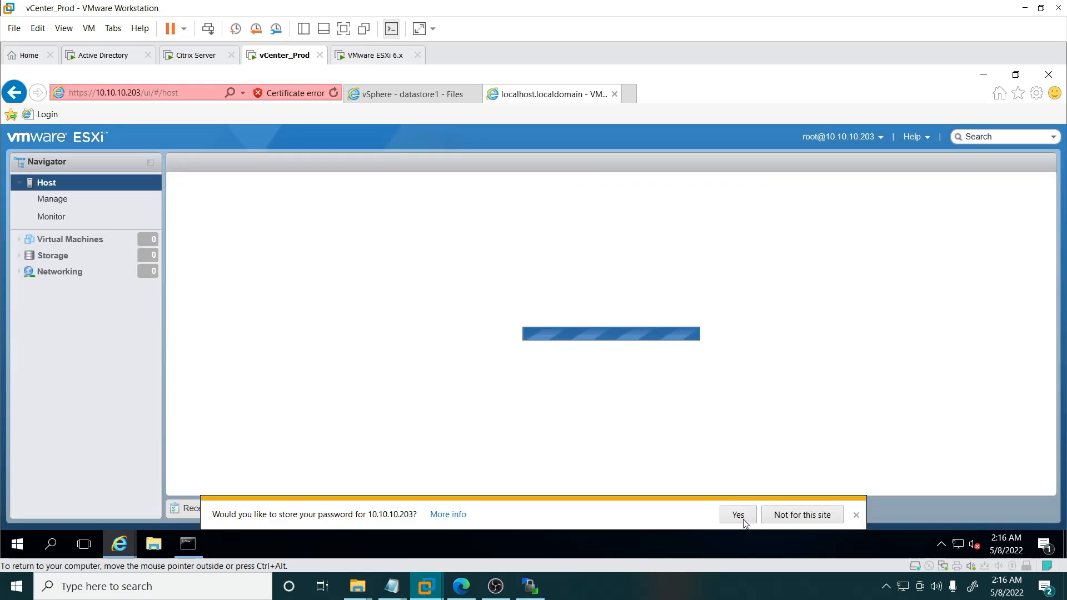
click(856, 515)
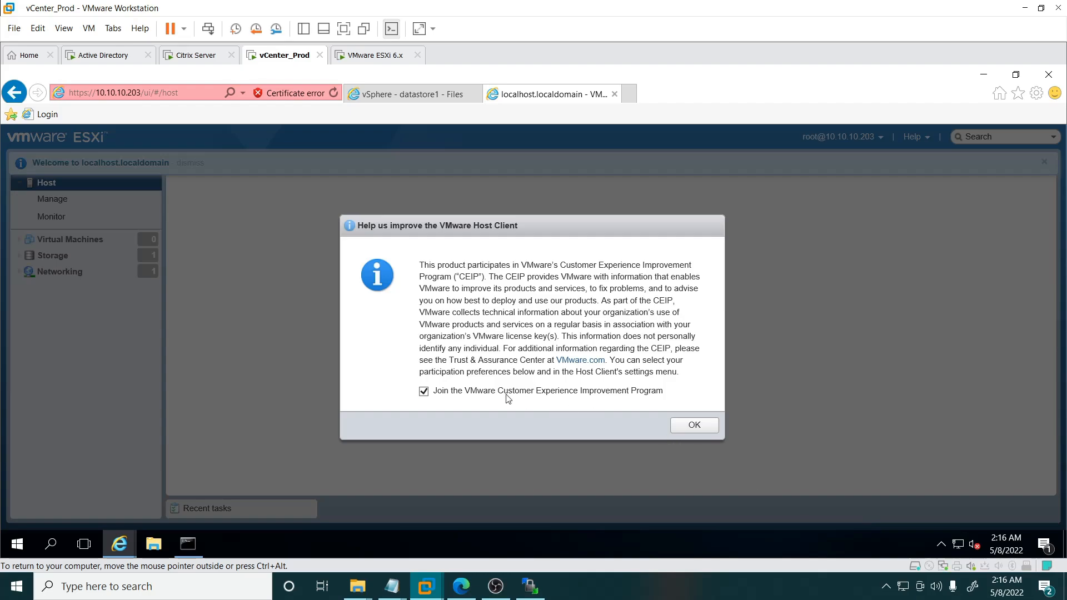
click(492, 391)
click(694, 425)
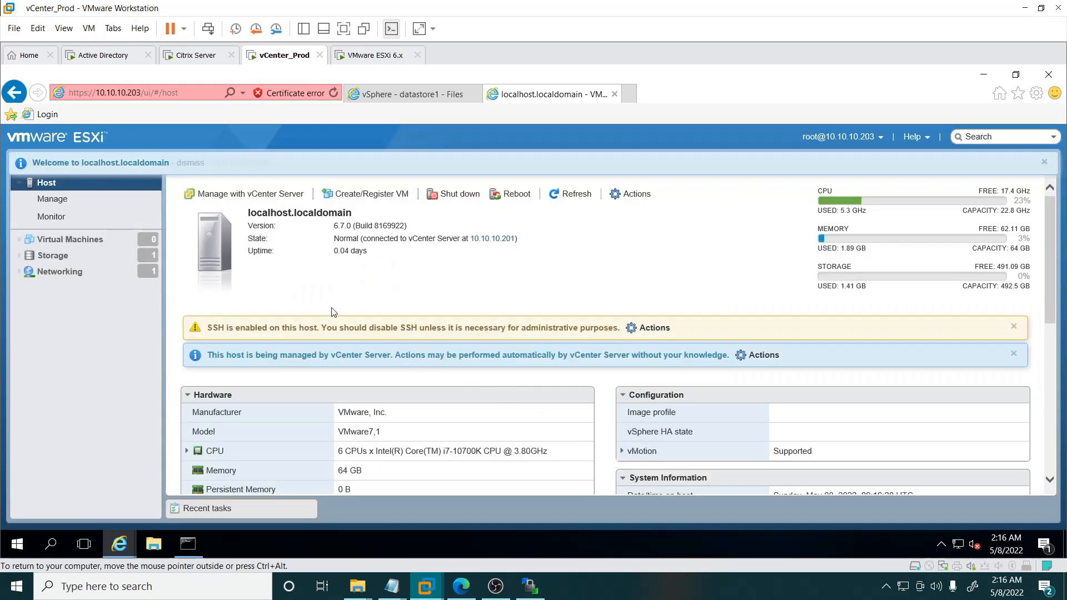
Step: Browse the ISO files folder in datastore1's Datastore browser, and open the file chooser for uploads without selecting anything
click(83, 256)
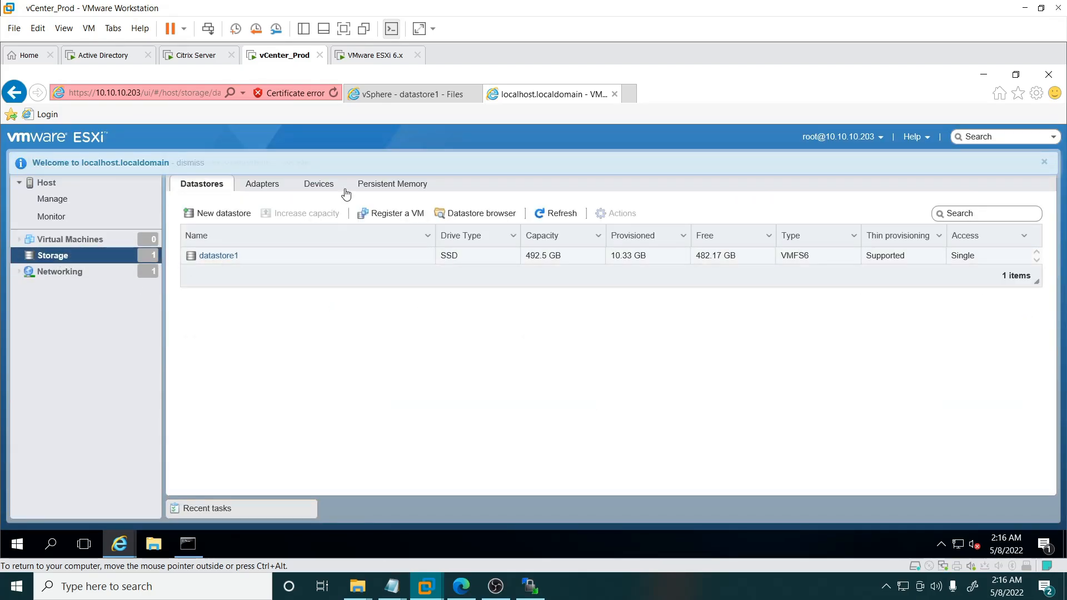
click(216, 256)
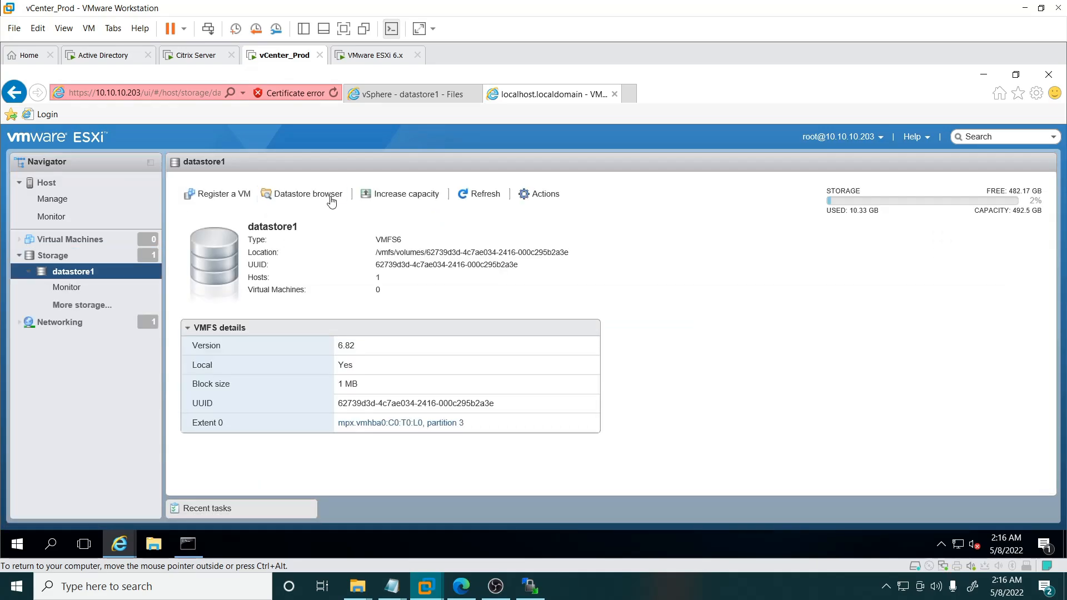
click(312, 195)
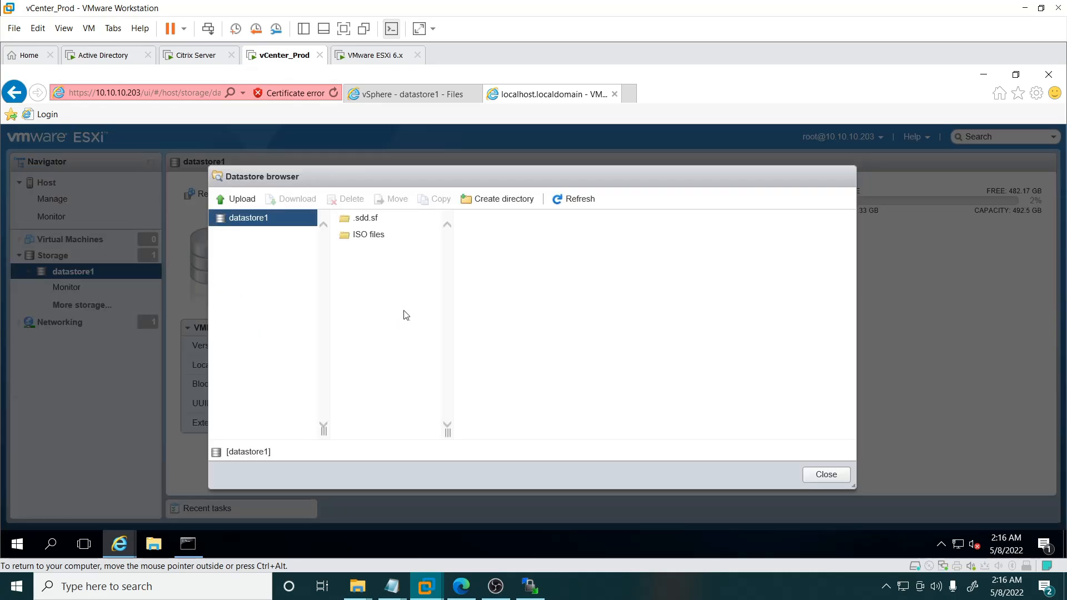
click(364, 237)
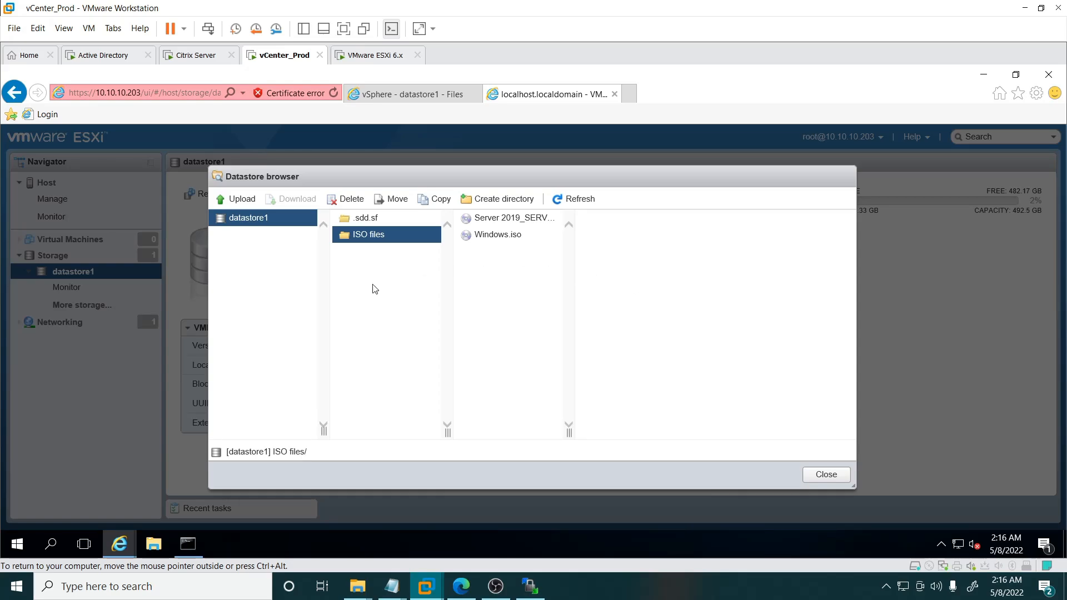
click(236, 199)
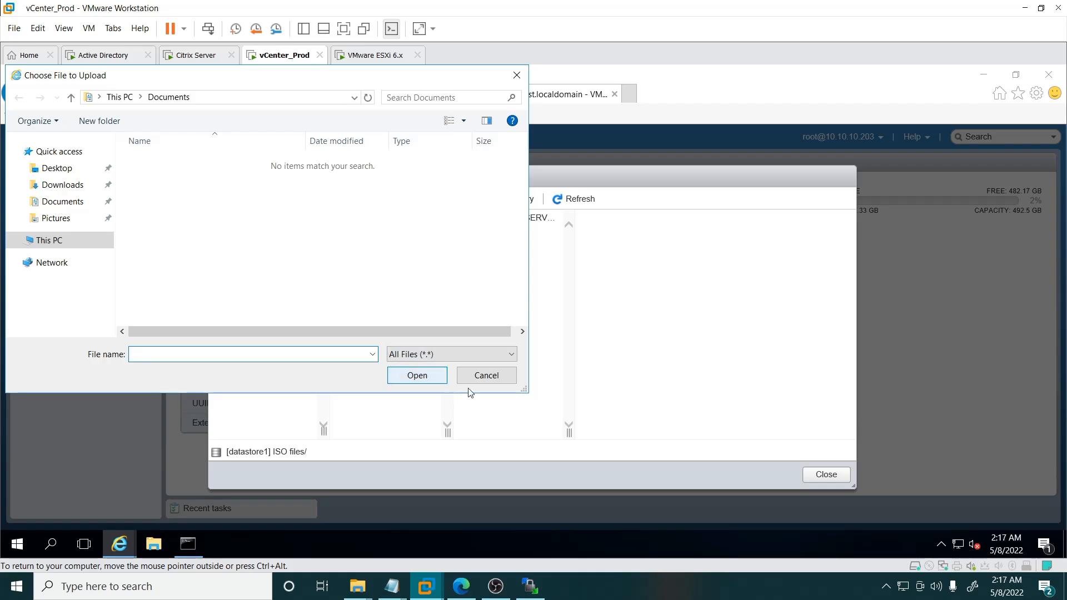
click(492, 375)
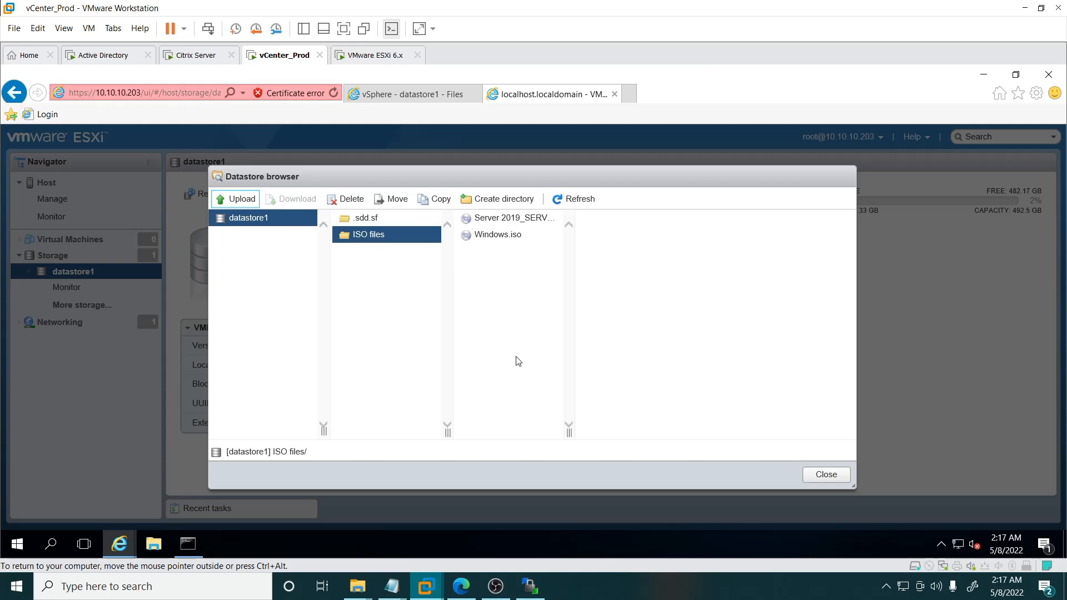
Step: Close the Datastore browser, switch to WinSCP and exit it, terminating the 10.10.10.203 session without saving a workspace
click(826, 474)
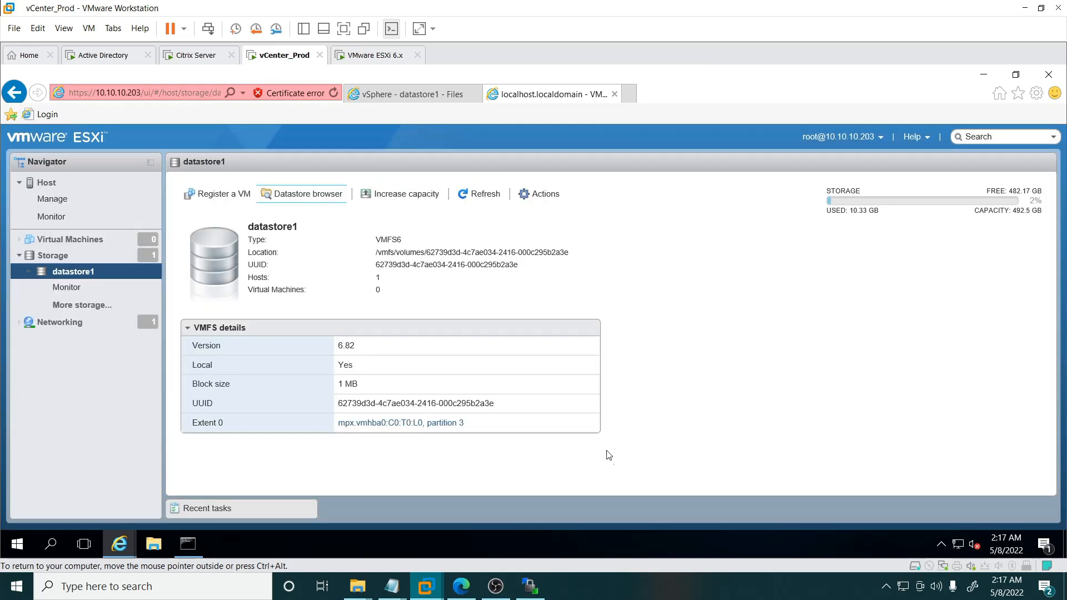
click(528, 590)
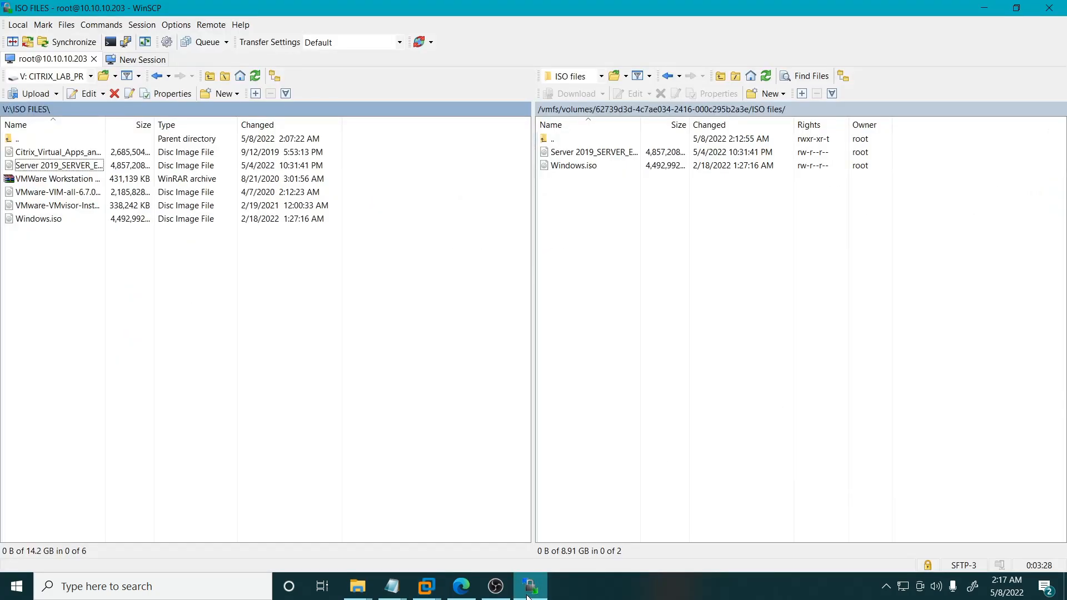
click(529, 594)
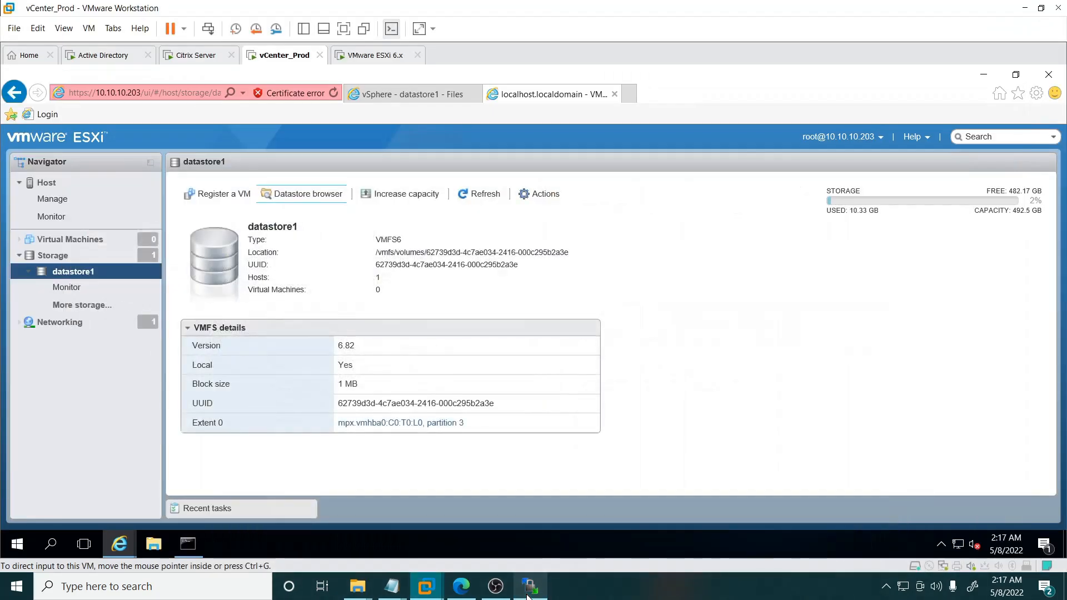
click(529, 589)
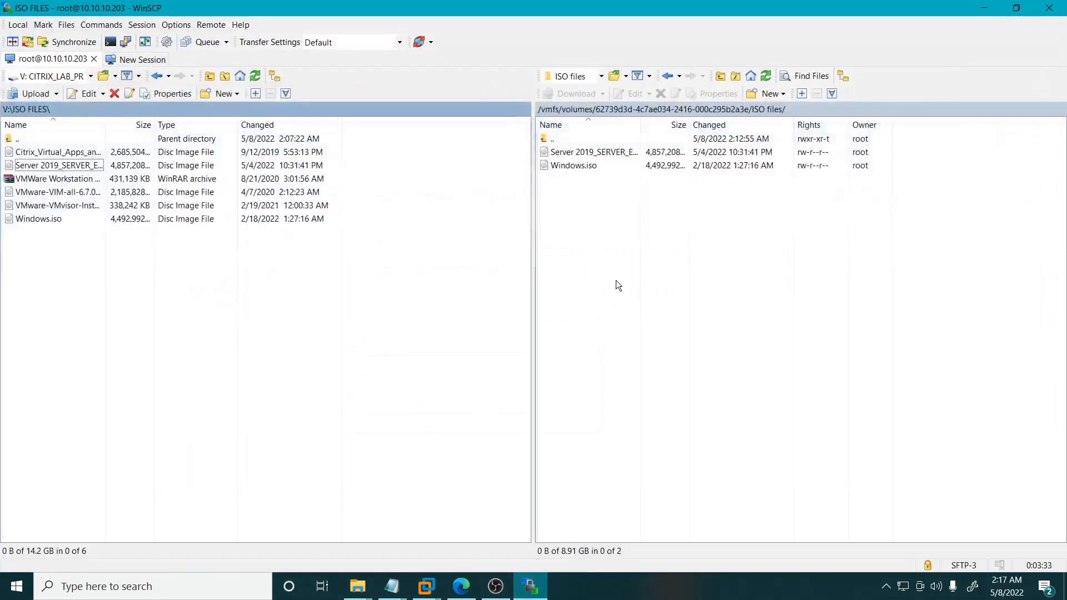
click(1049, 8)
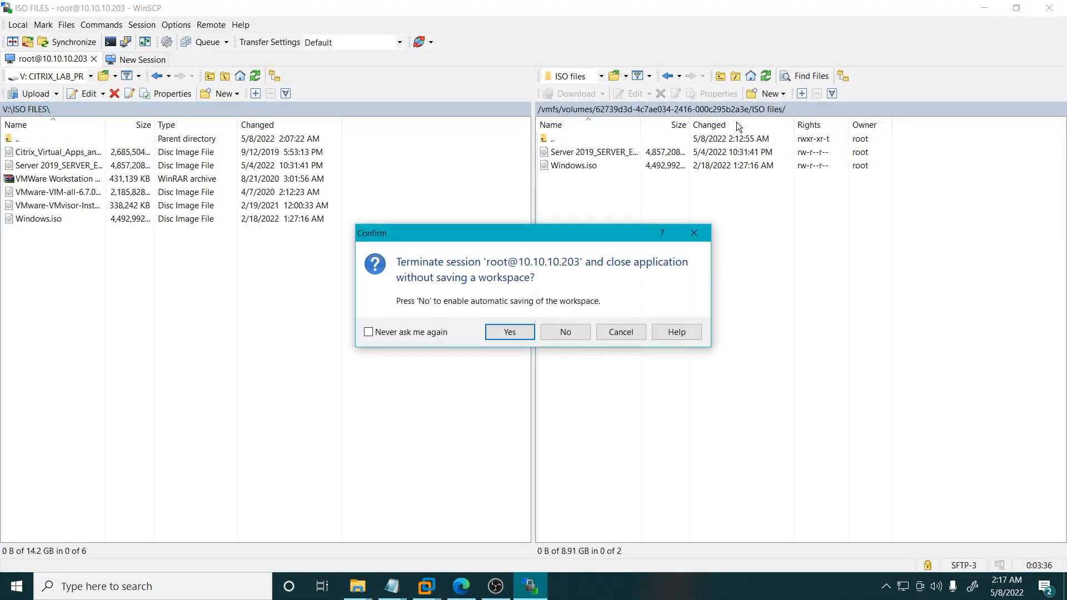
click(499, 332)
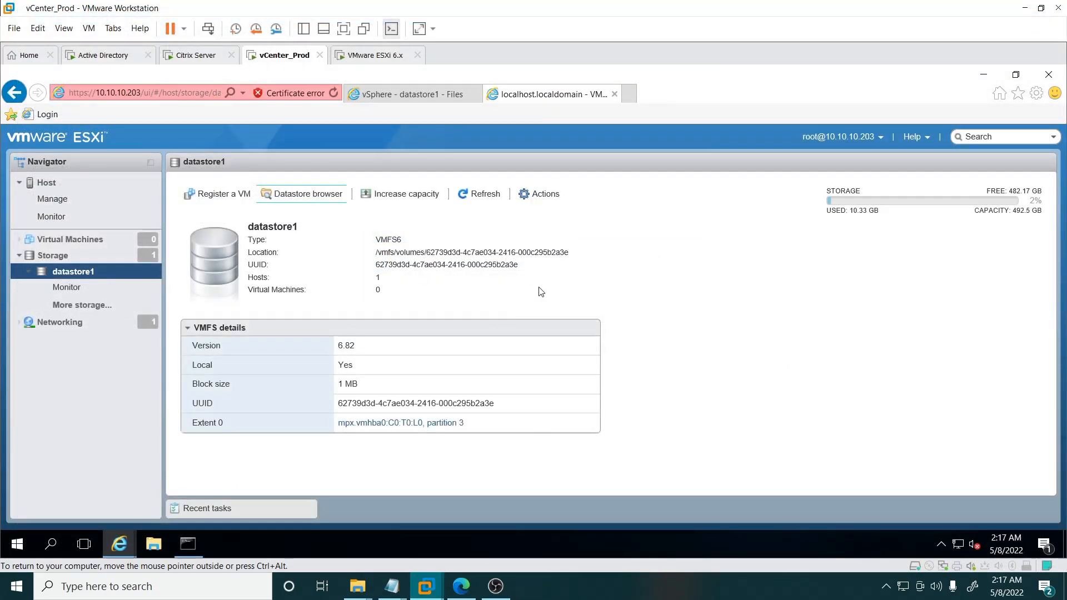